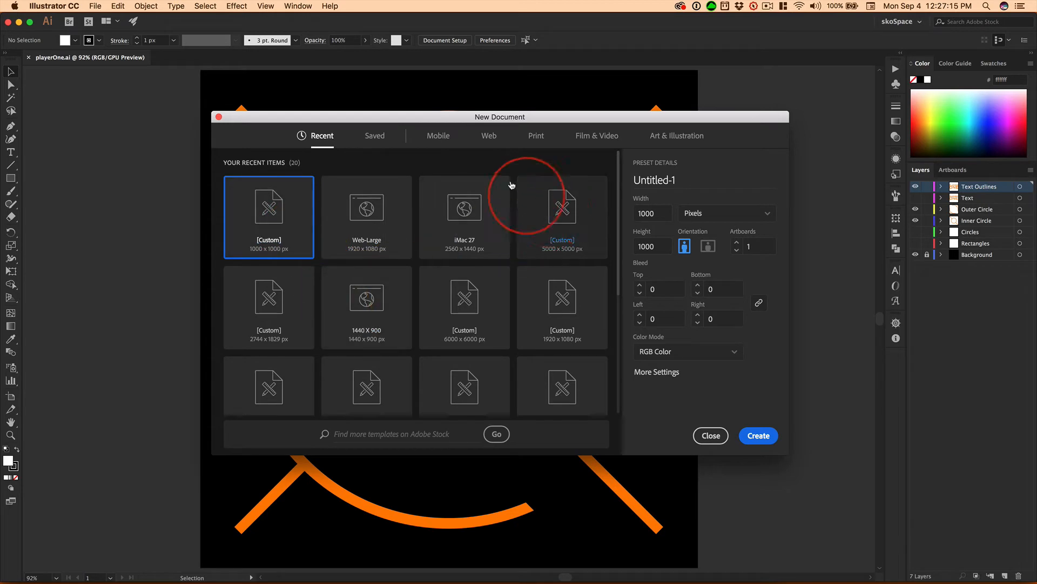
Create a Web document named playerOne02, 1000 by 1000 pixels, in portrait orientation.
left_click(488, 136)
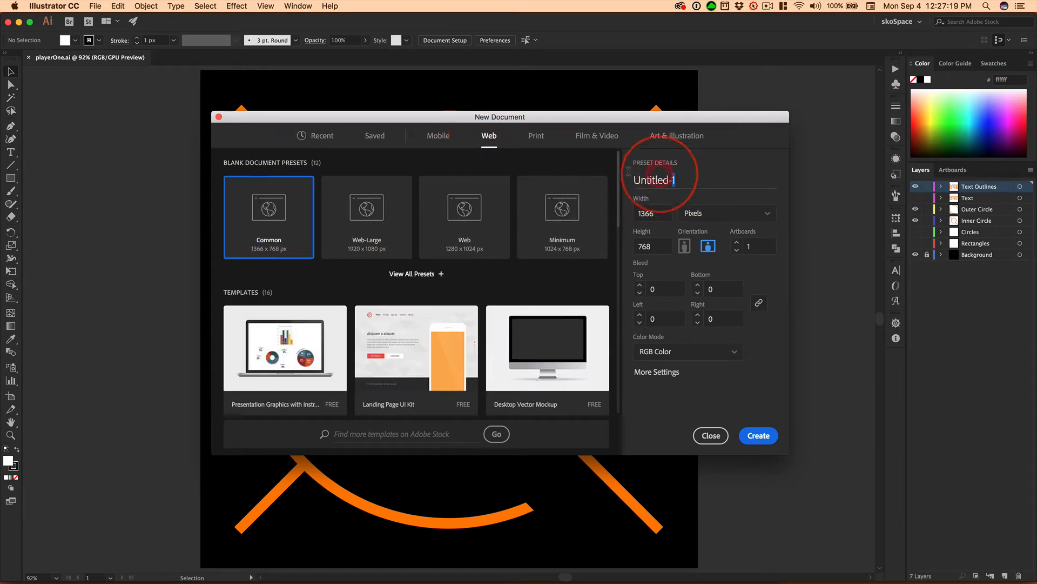
left_click_drag(635, 180, 793, 183)
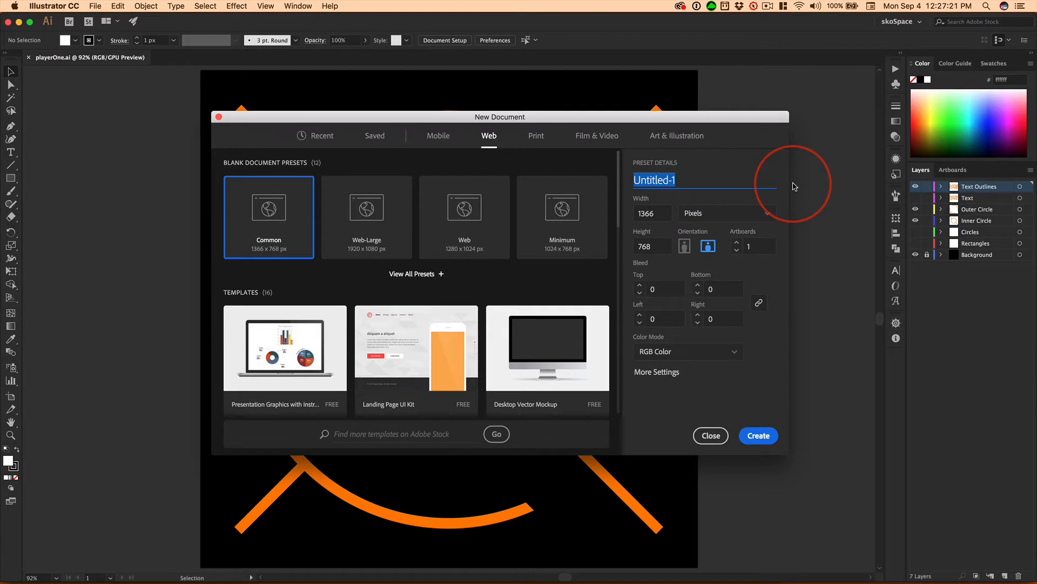
type("playerOne02")
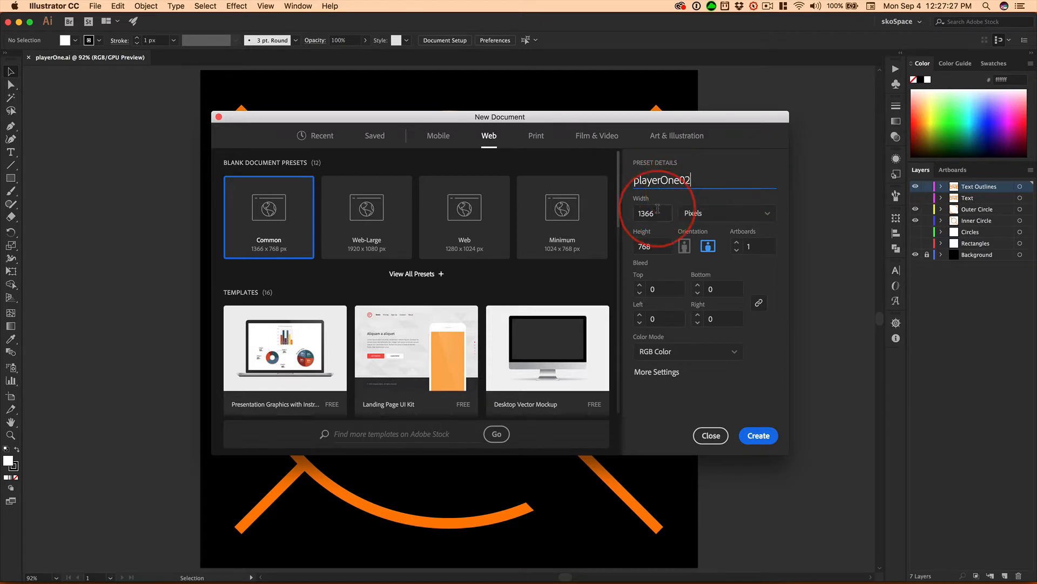
left_click(638, 211)
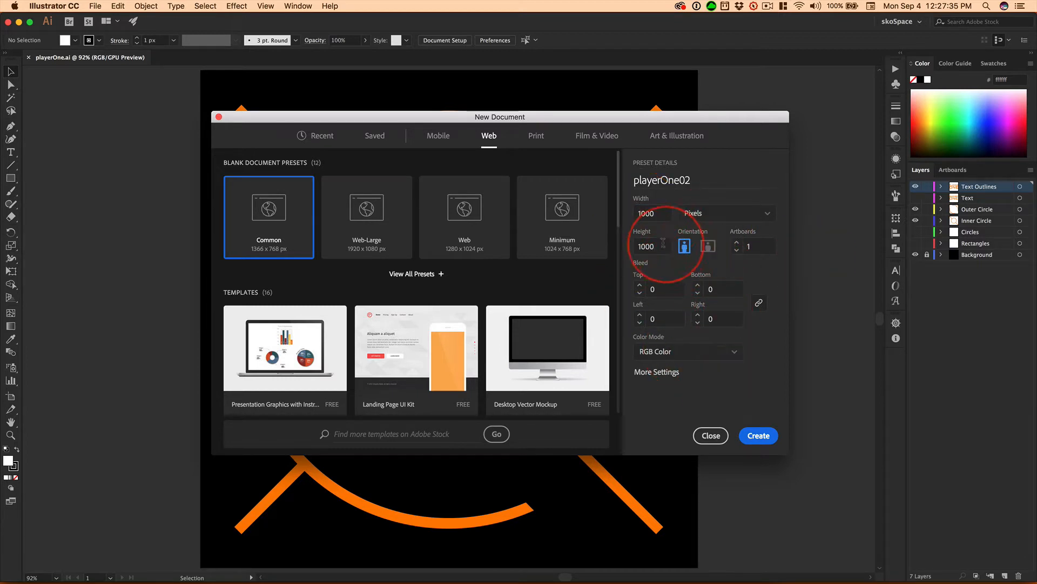
left_click(684, 246)
left_click(759, 435)
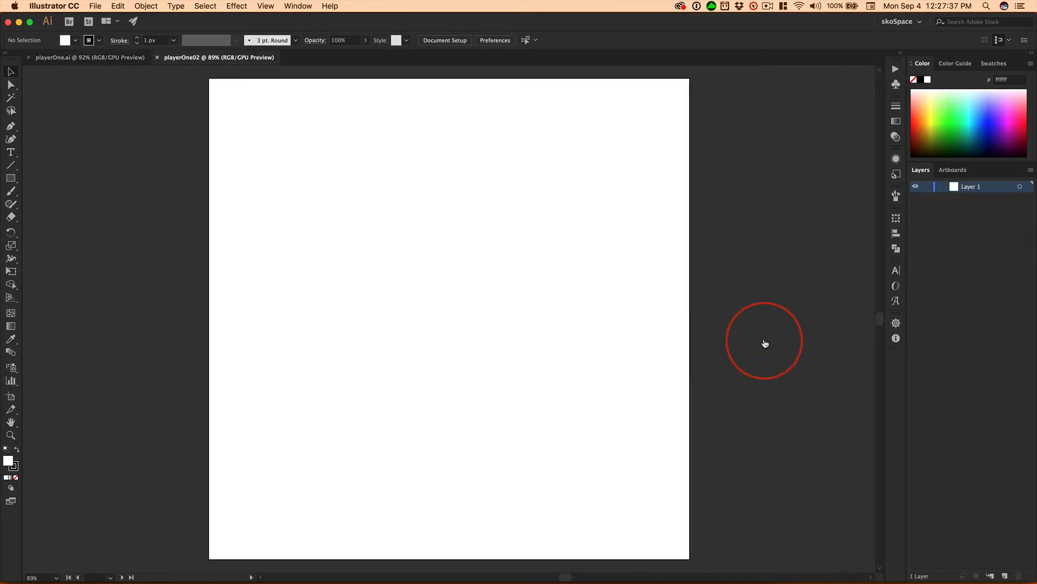
Rename the document's only layer as Background.
left_click(971, 189)
left_click(971, 188)
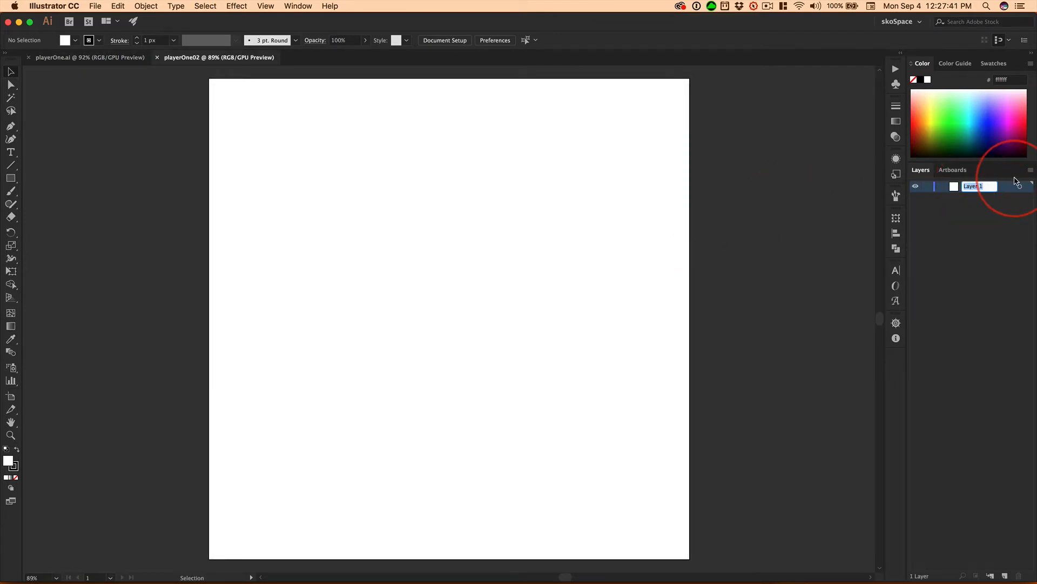
type("Backgr")
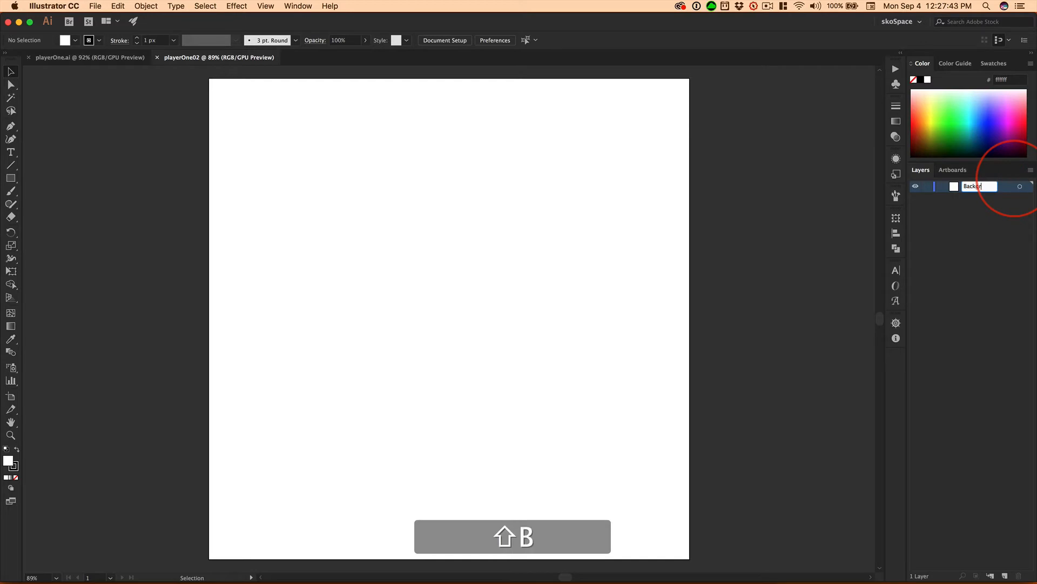
type("ound")
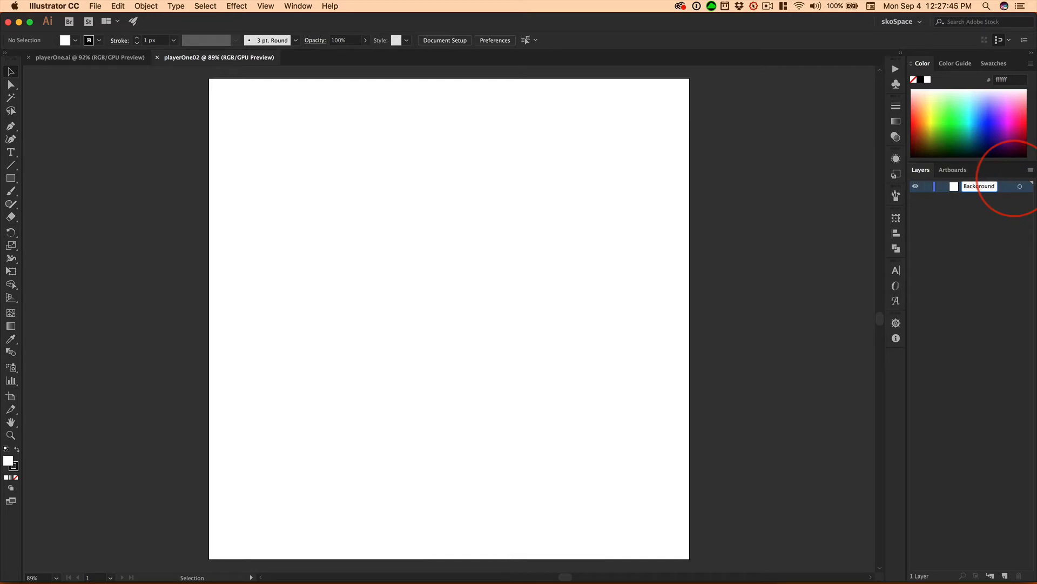
key("Return")
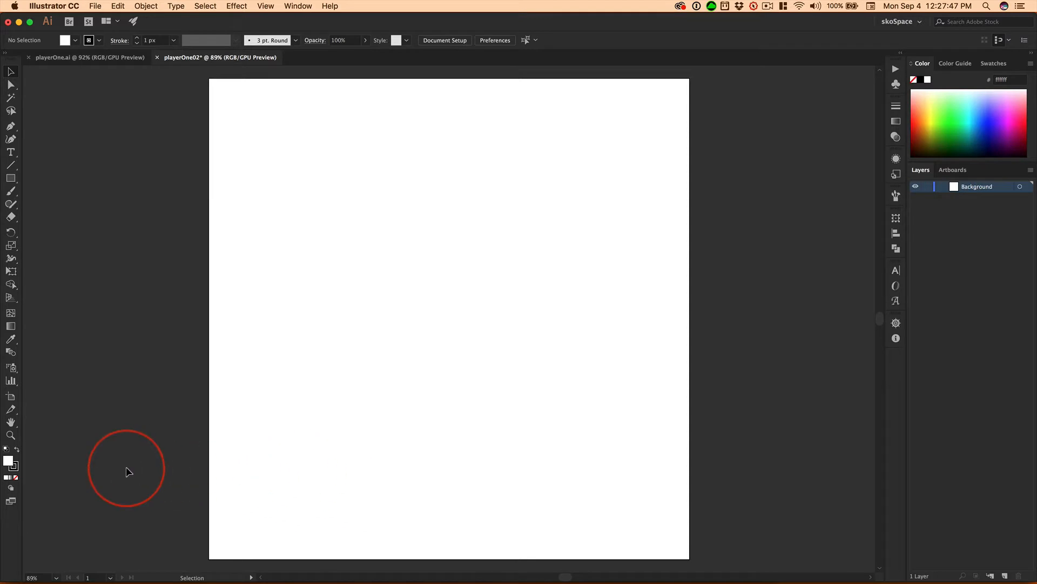
Cover the whole artboard with a 1000 by 1000 px rectangle, black fill and no stroke, and lock the Background layer.
left_click(17, 449)
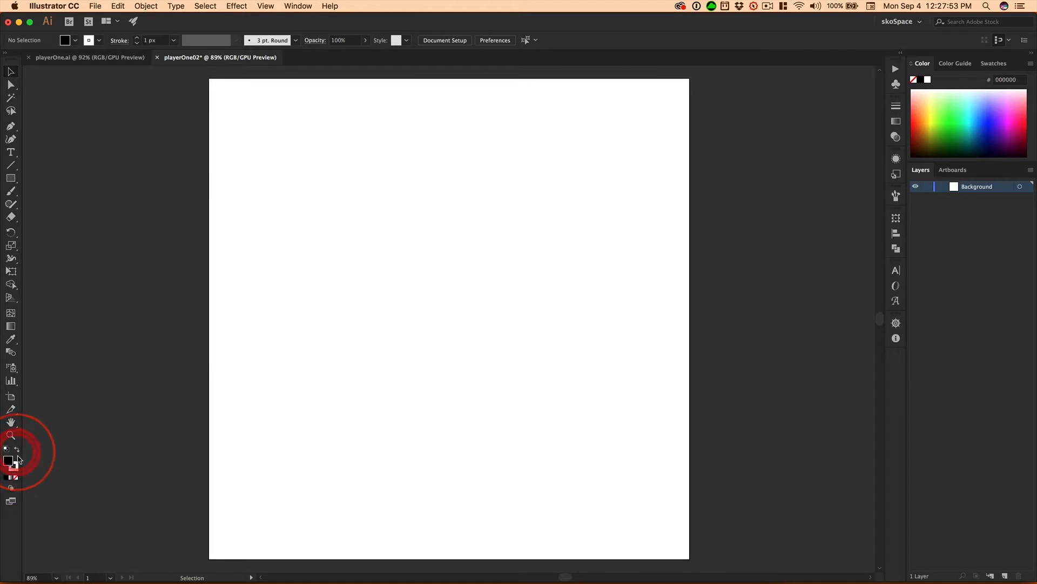
left_click(16, 468)
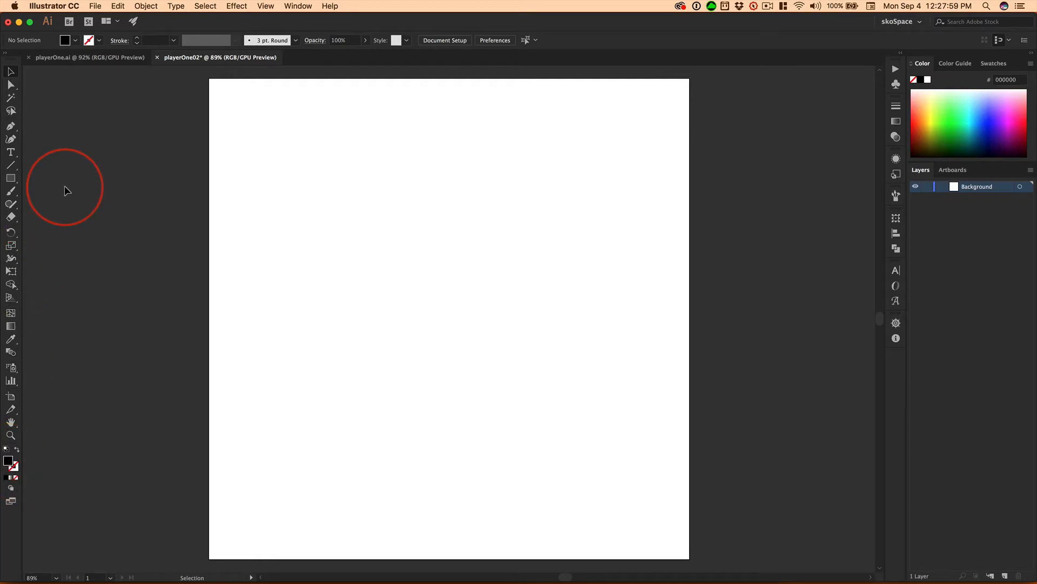
key("m")
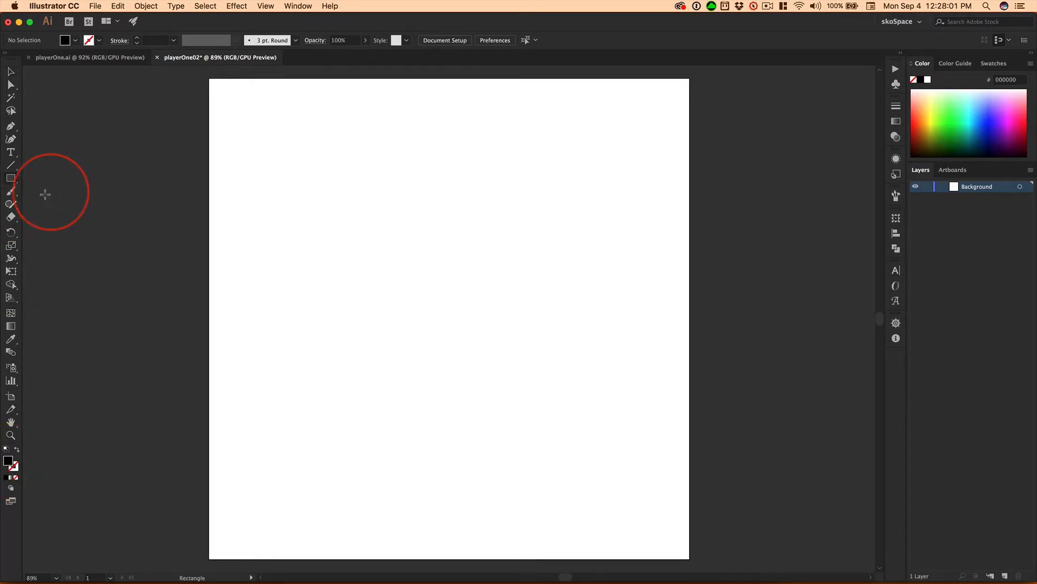
left_click(11, 180)
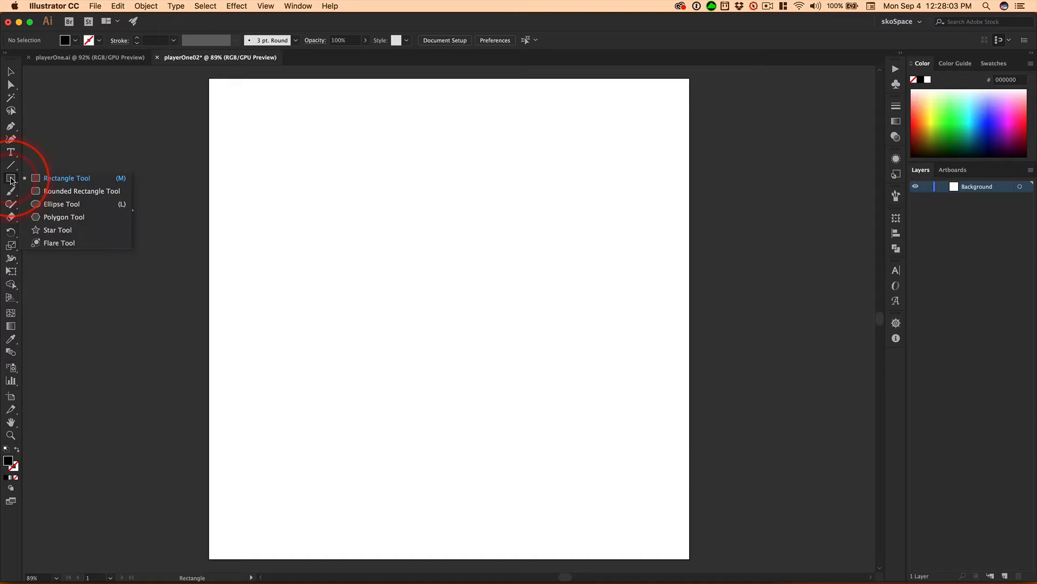
left_click(52, 180)
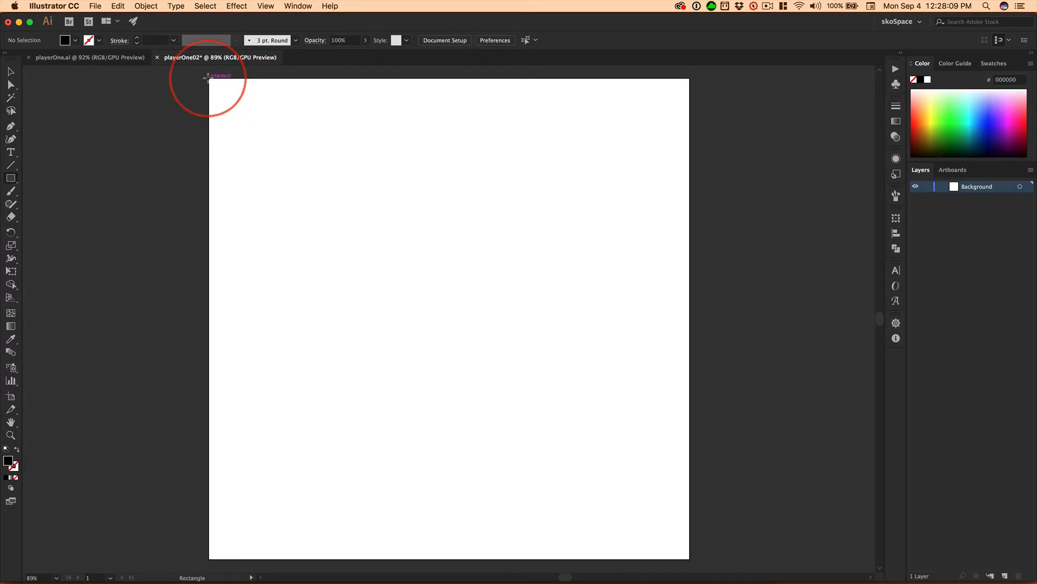
left_click(265, 6)
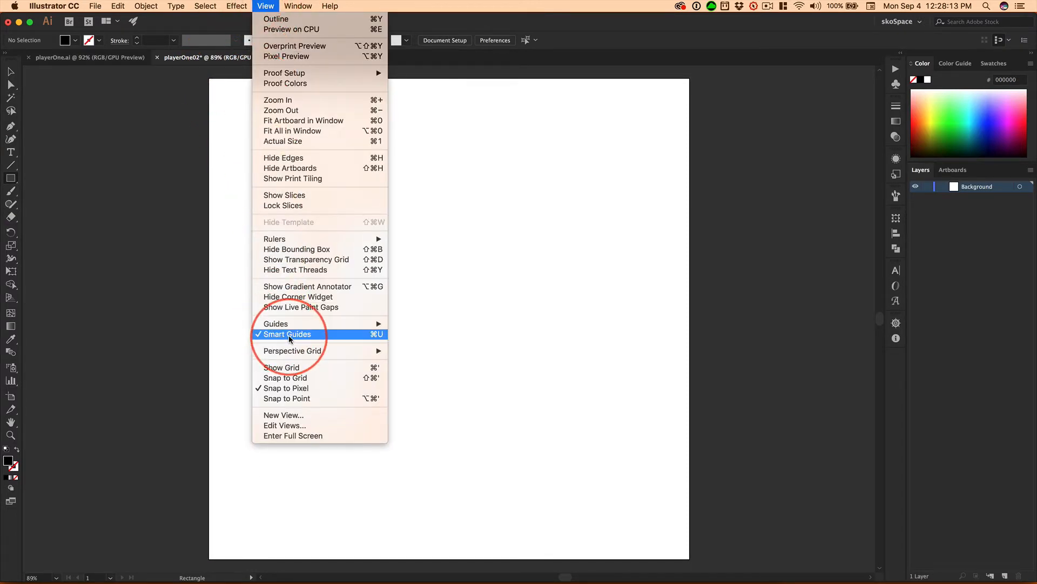
left_click(211, 78)
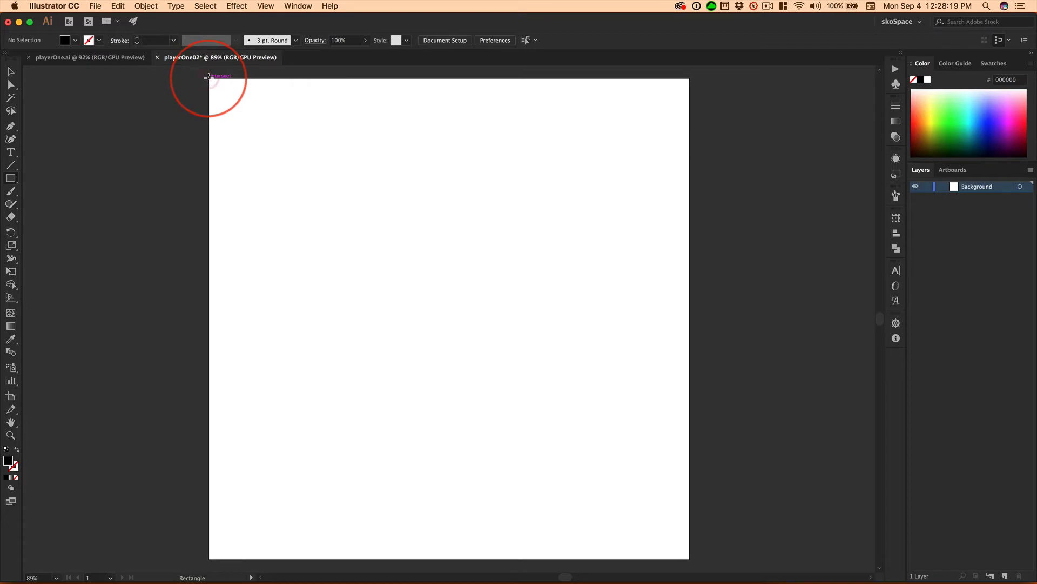
left_click_drag(208, 78, 688, 558)
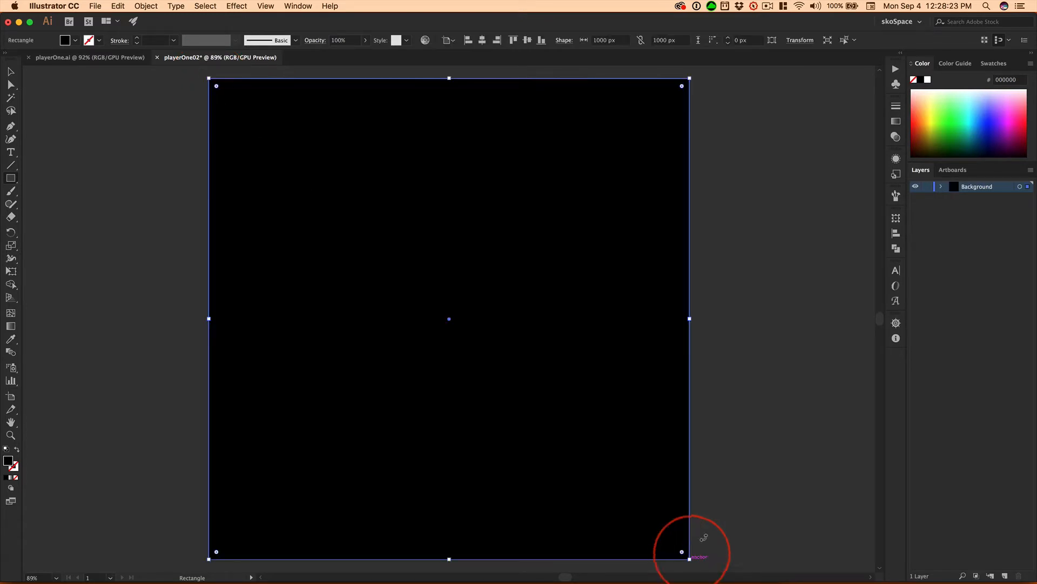
left_click(927, 186)
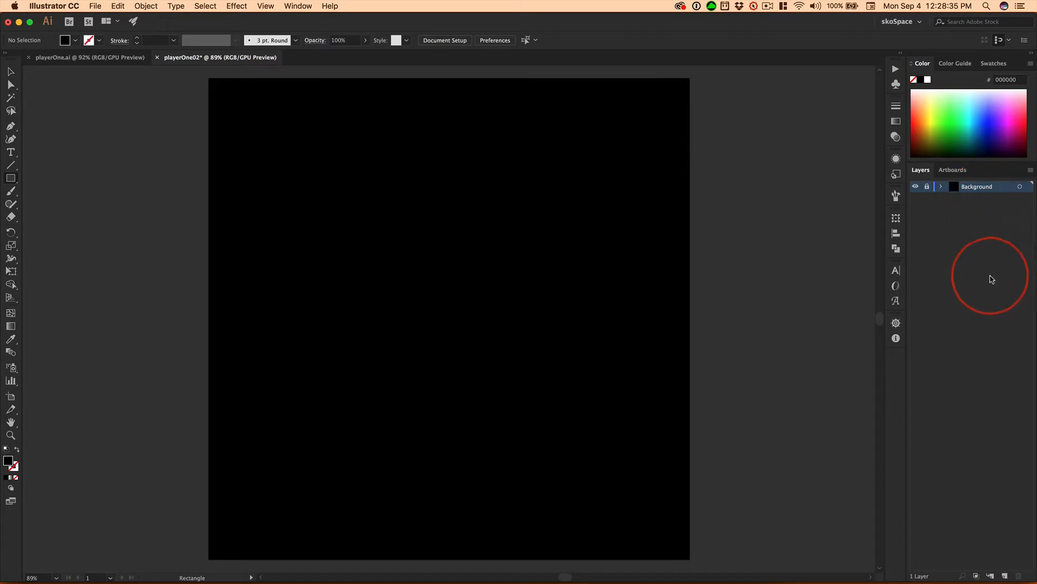
Add a new layer named Rectangles above the Background layer.
key("alt")
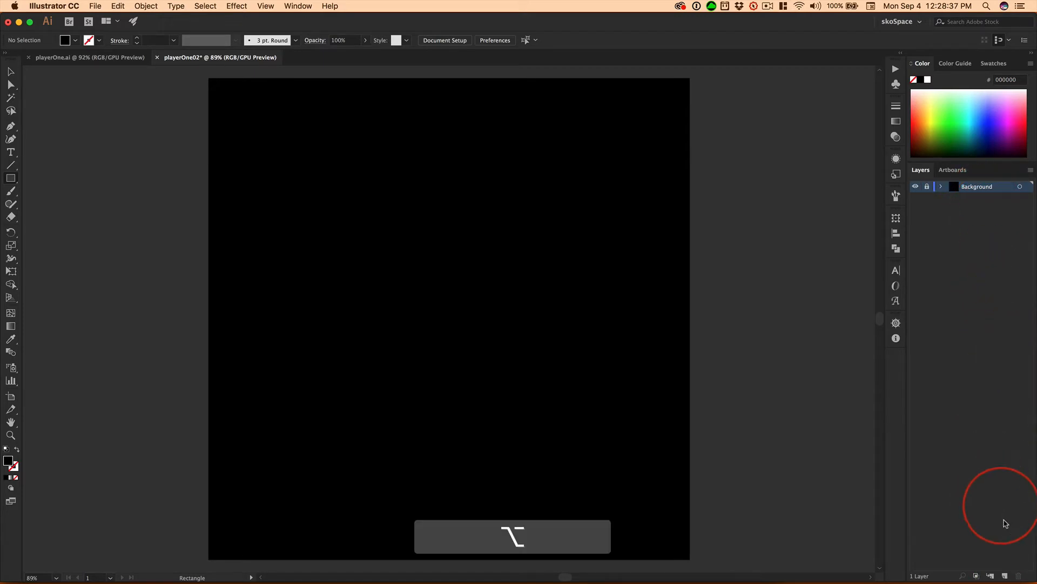
left_click(1006, 576, "alt")
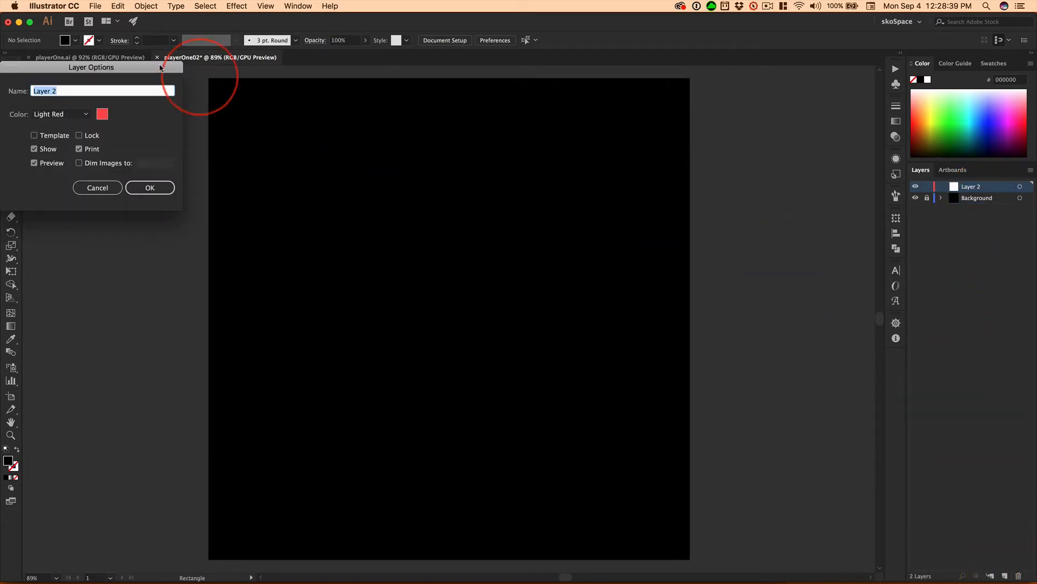
left_click_drag(119, 74, 722, 212)
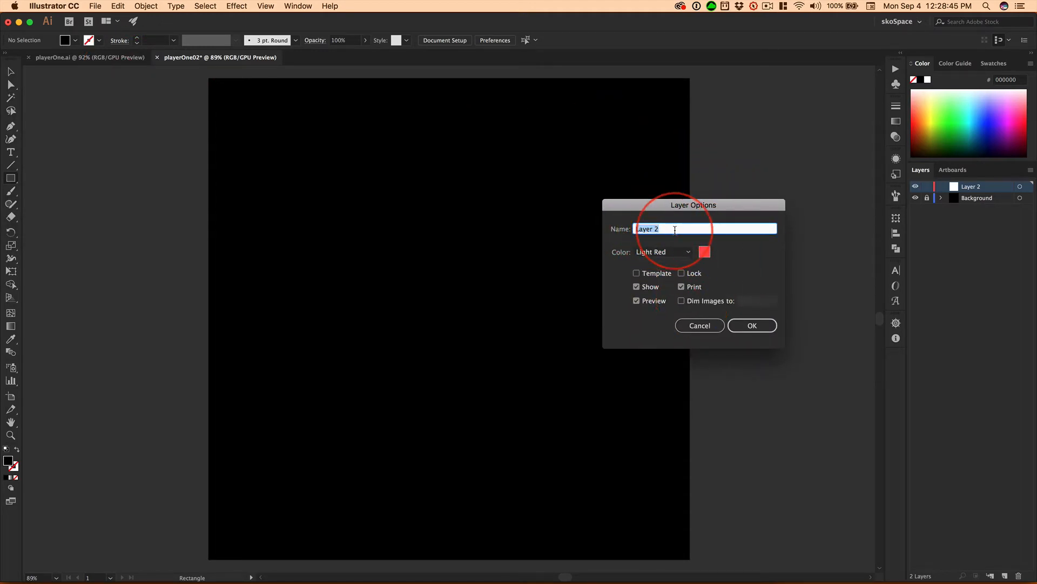
type("Rectan")
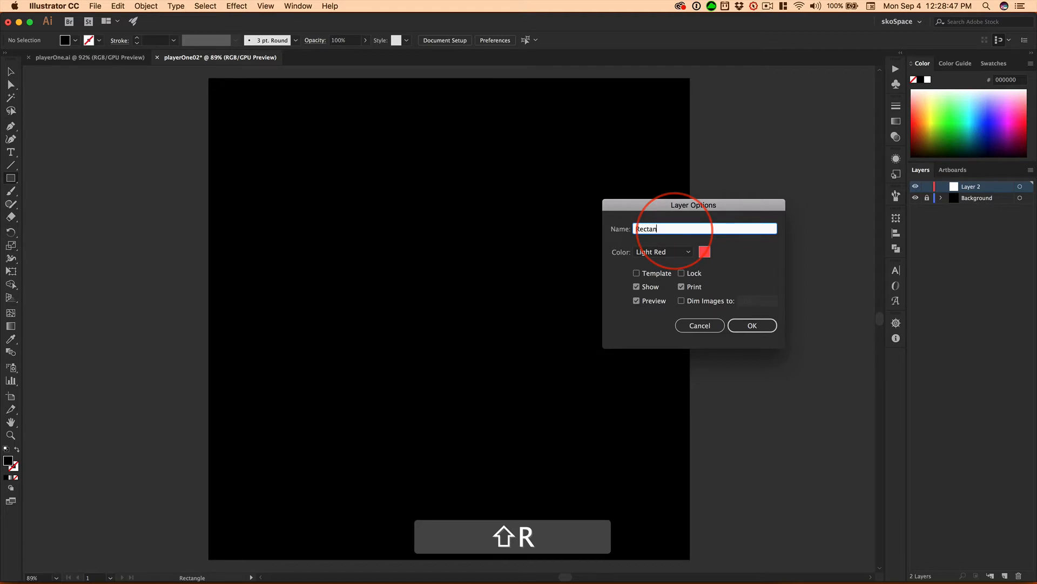
type("gles")
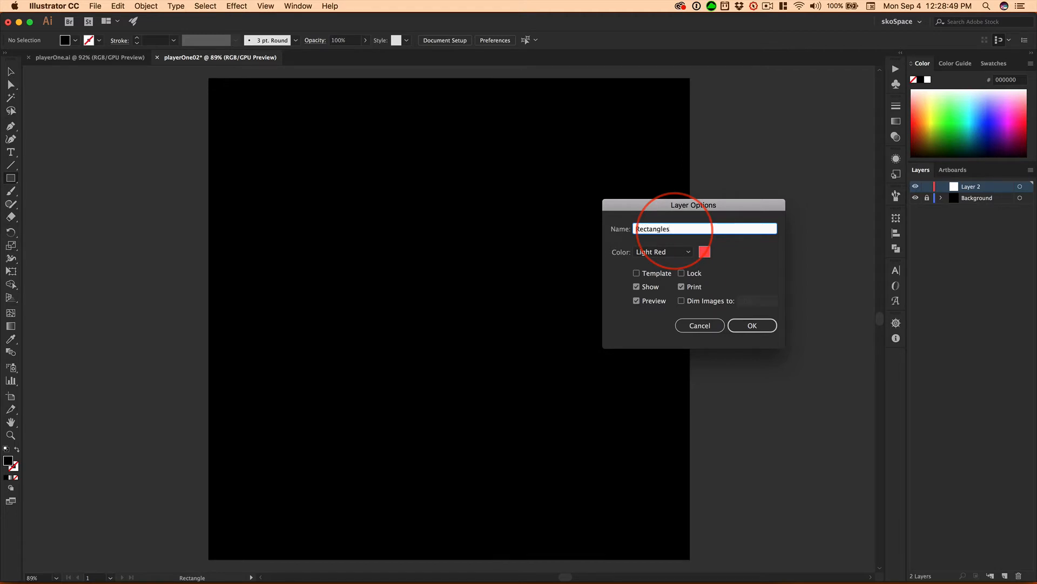
left_click(763, 330)
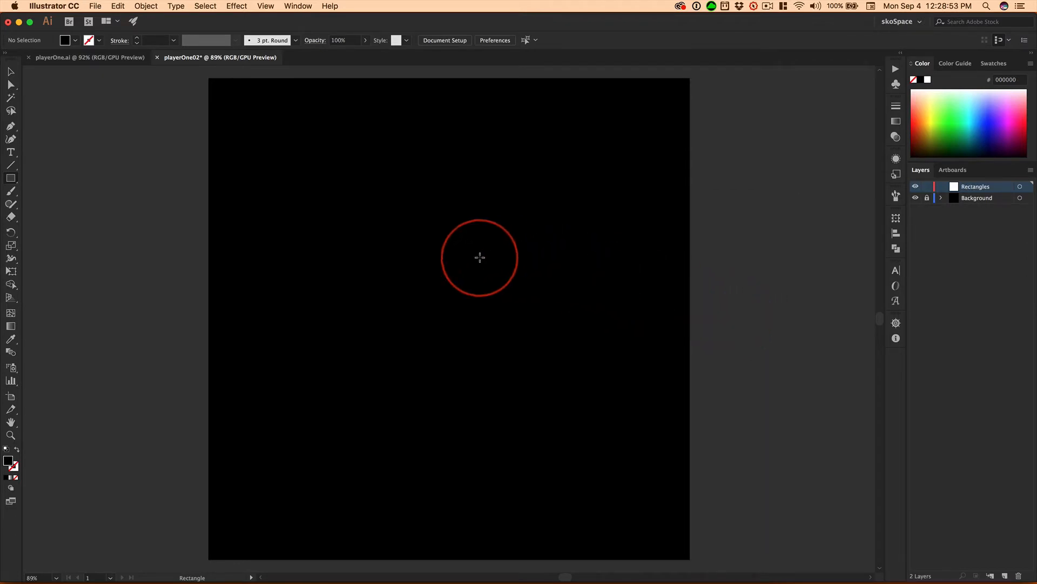
Draw a rectangle 20 px wide and 1200 px high, centred on the artboard, with unconstrained proportions.
key("super+minus")
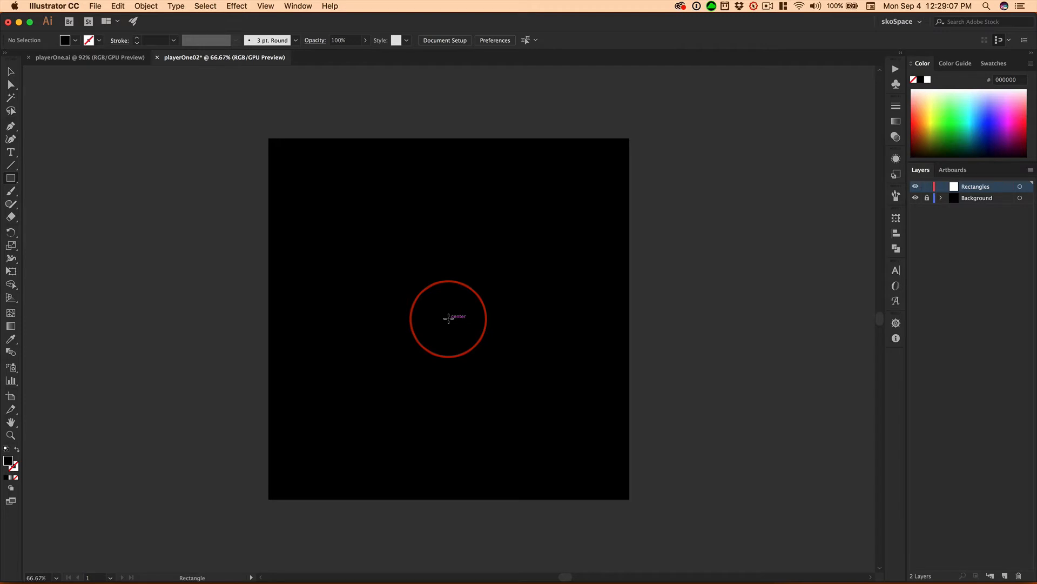
key("alt")
left_click(449, 318, "alt")
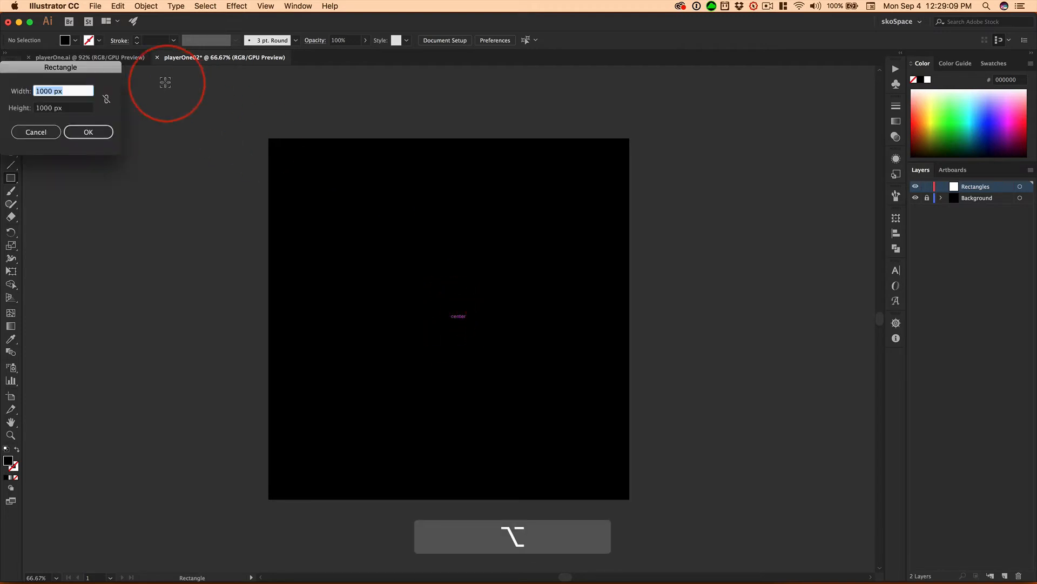
left_click_drag(73, 60, 624, 196)
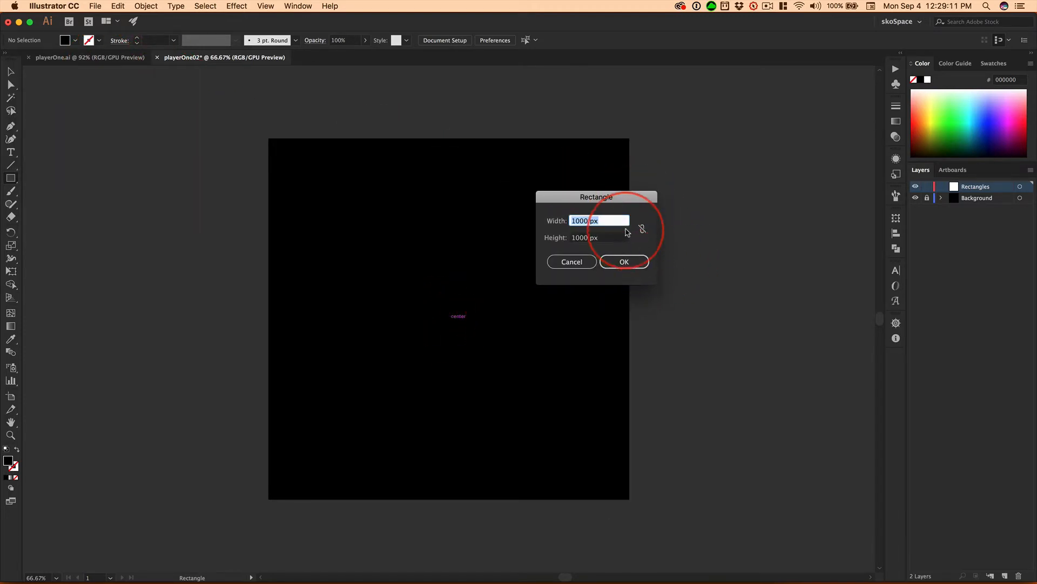
left_click(643, 229)
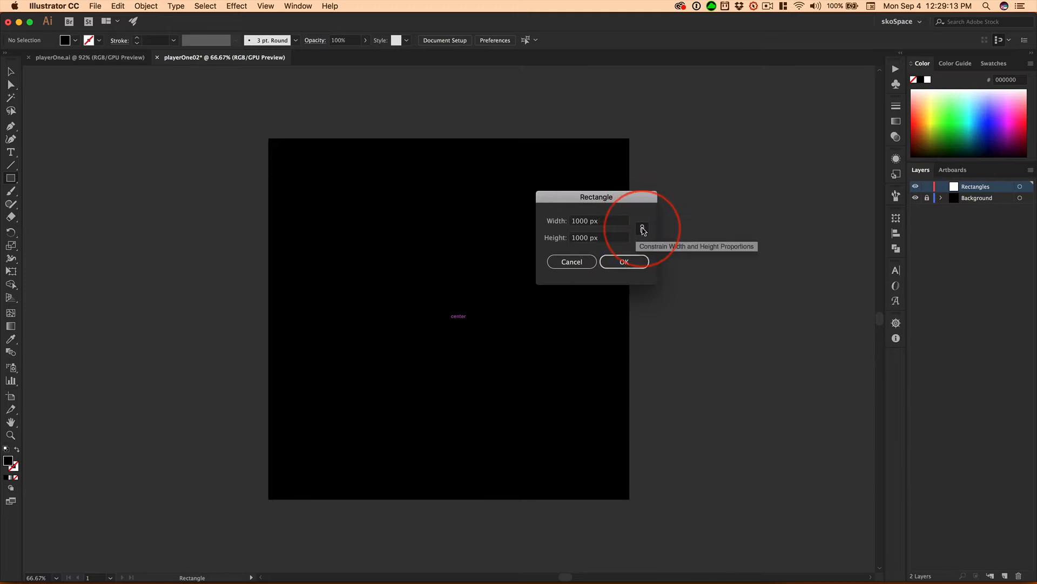
left_click(642, 229)
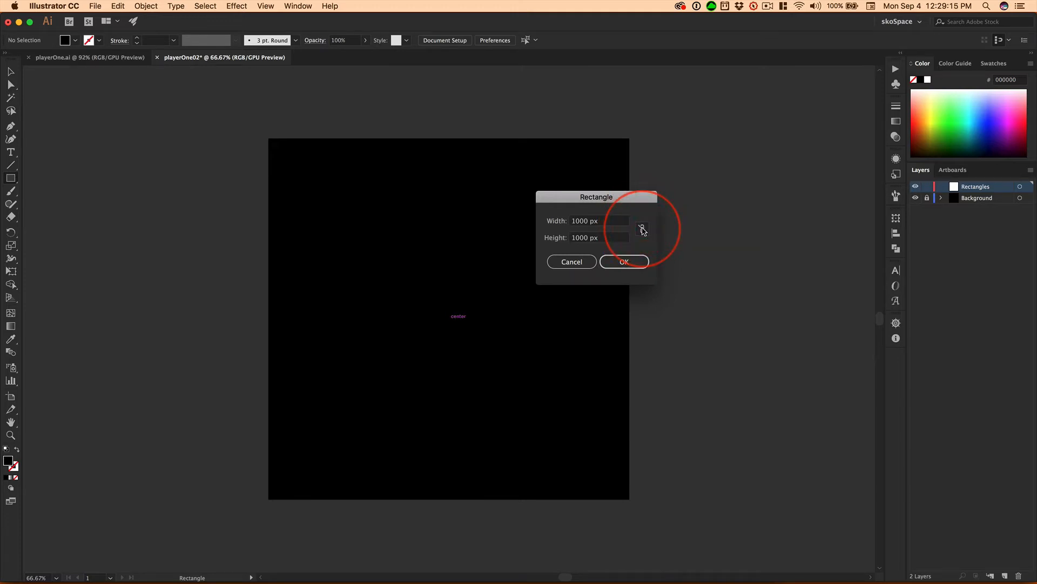
left_click(608, 222)
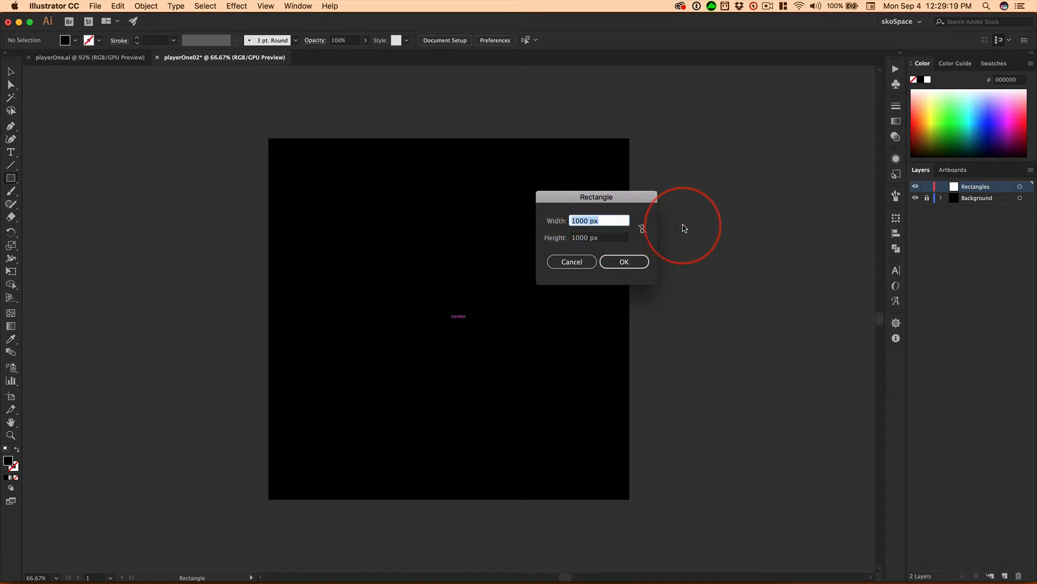
key("Tab")
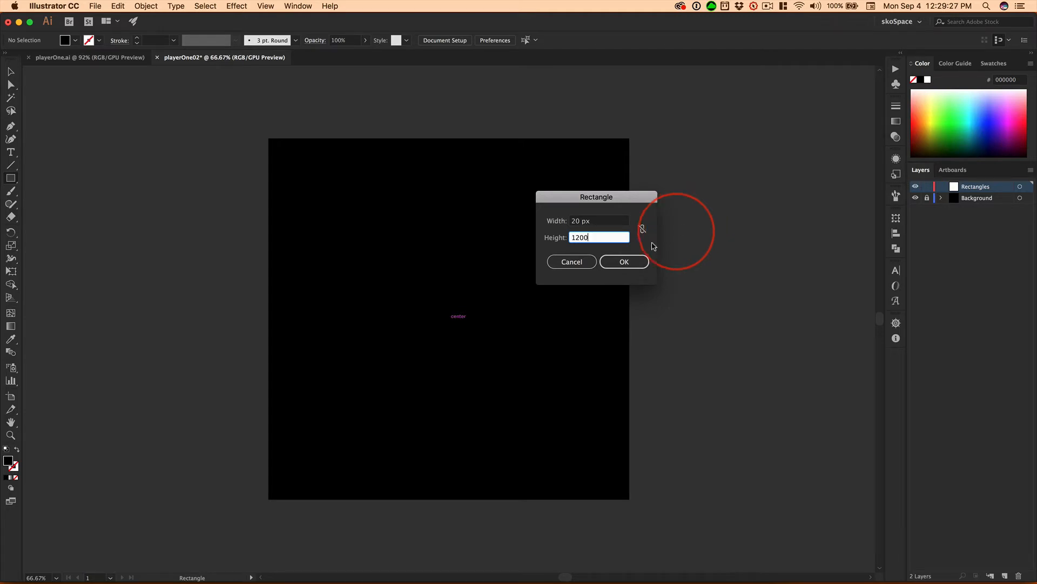
left_click(624, 262)
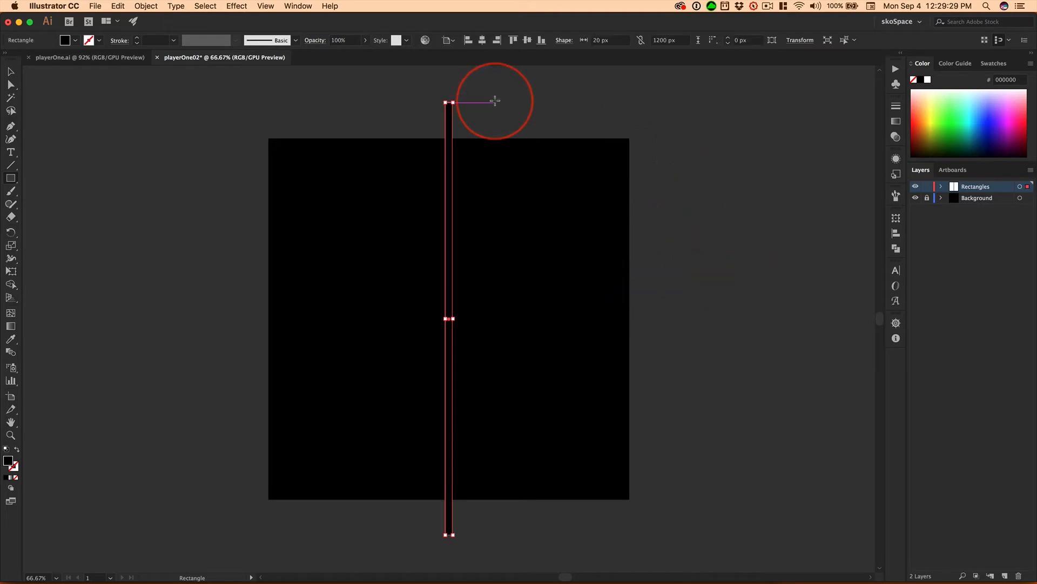
Change the thin vertical rectangle's fill colour to white, ffffff.
left_click(9, 72)
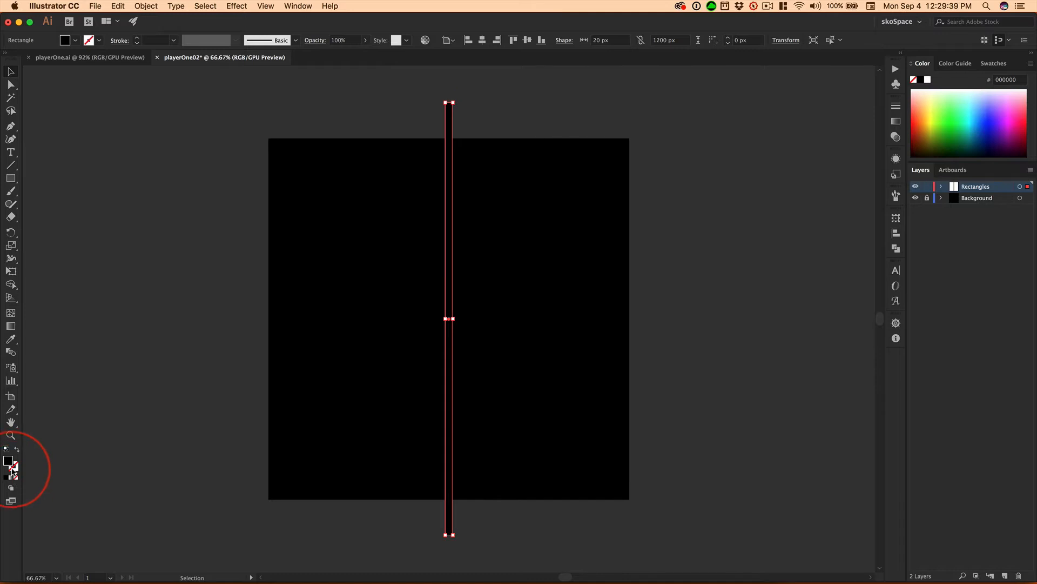
left_click(65, 40)
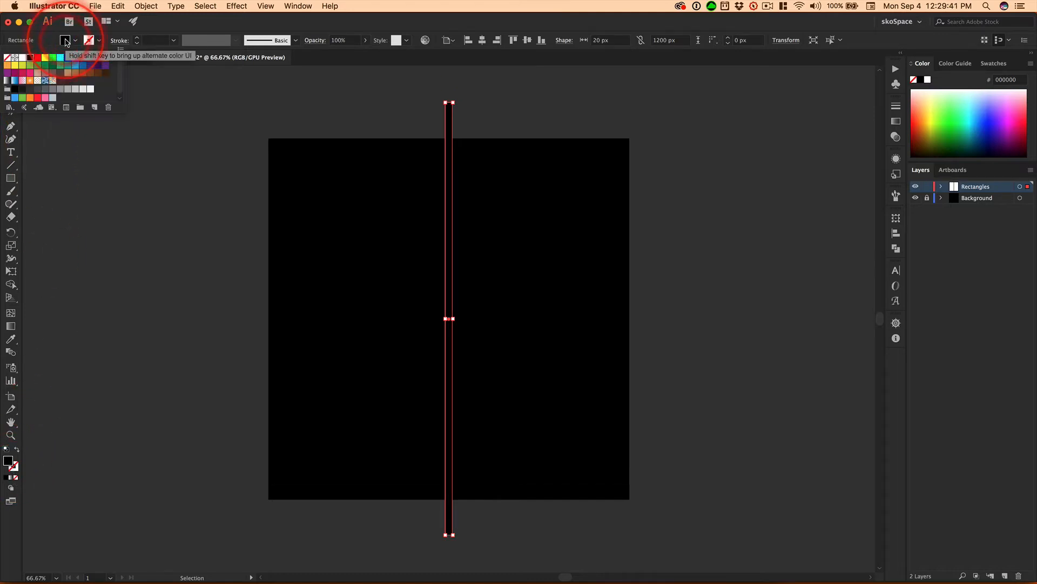
left_click(8, 460)
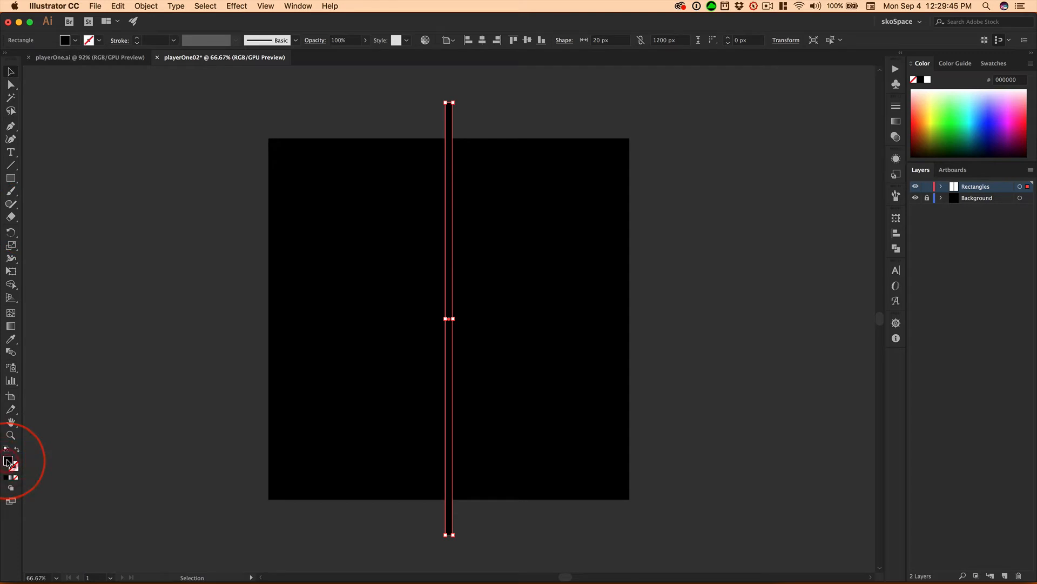
double_click(7, 460)
left_click(16, 104)
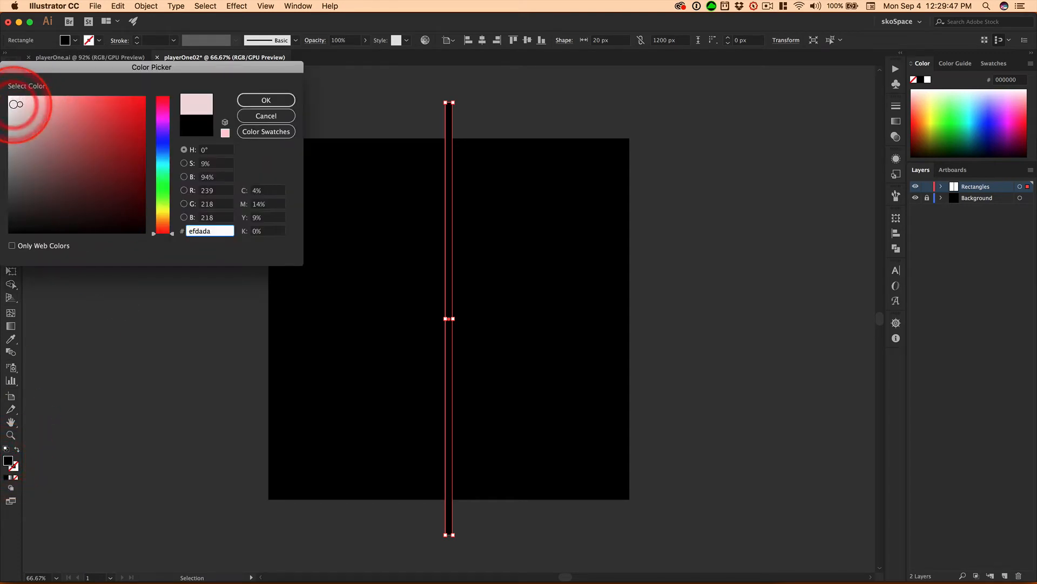
left_click(16, 100)
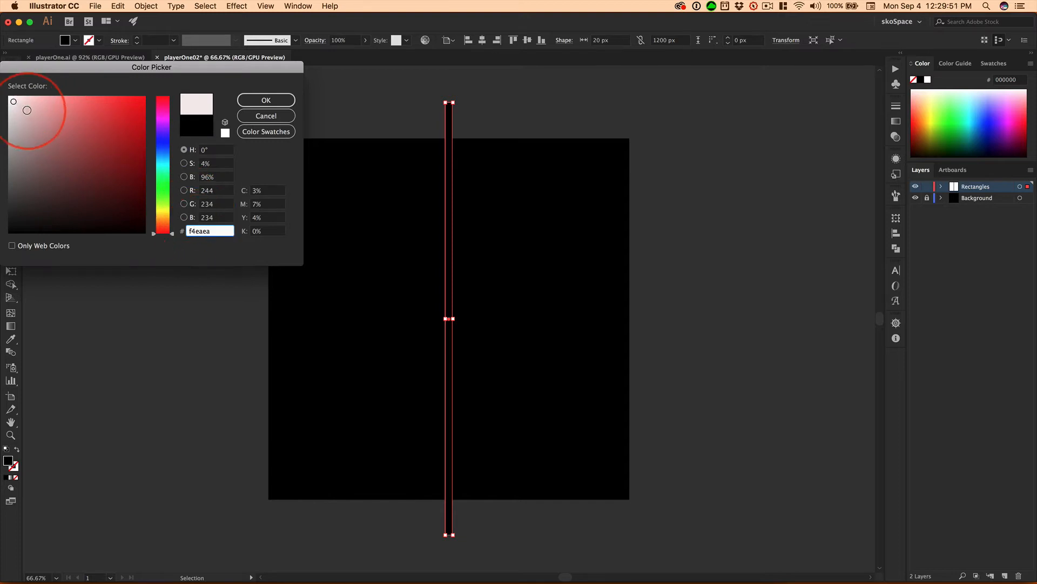
left_click_drag(16, 111, 3, 90)
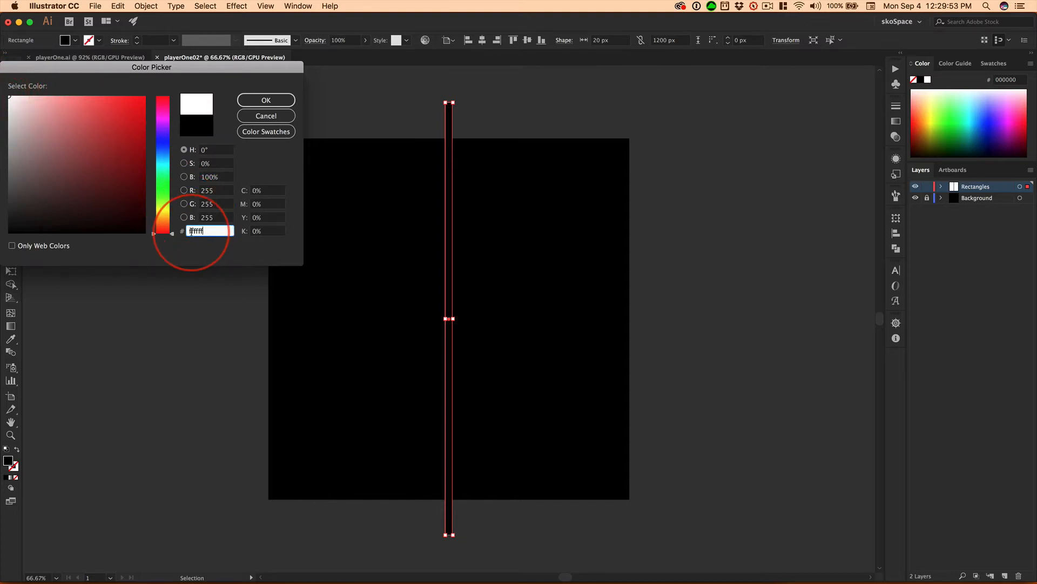
left_click(266, 101)
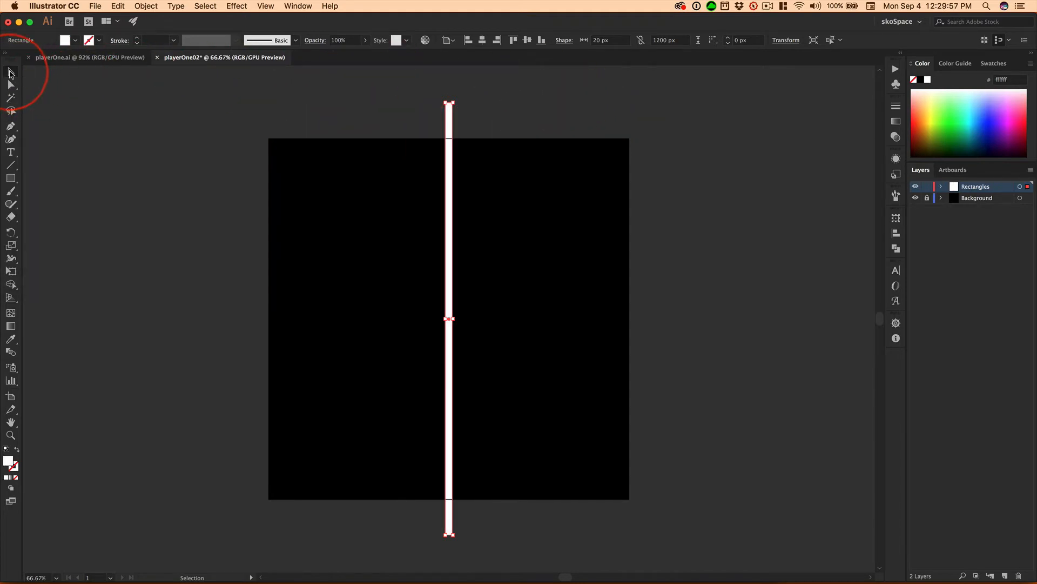
Copy the white rectangle, paste it in front, and rotate the copy 90 degrees about its centre to form a cross.
left_click(10, 72)
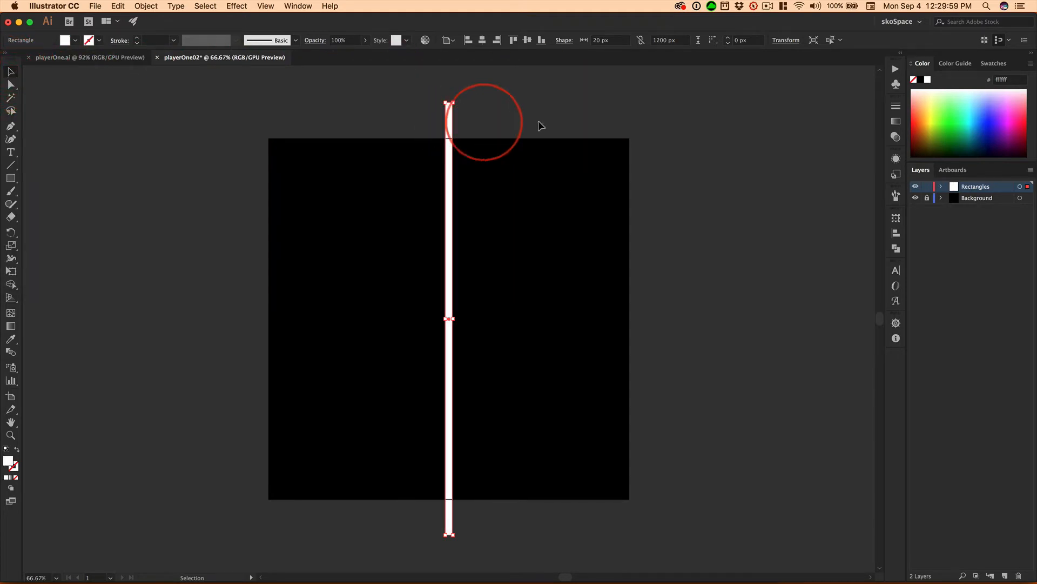
key("super+c")
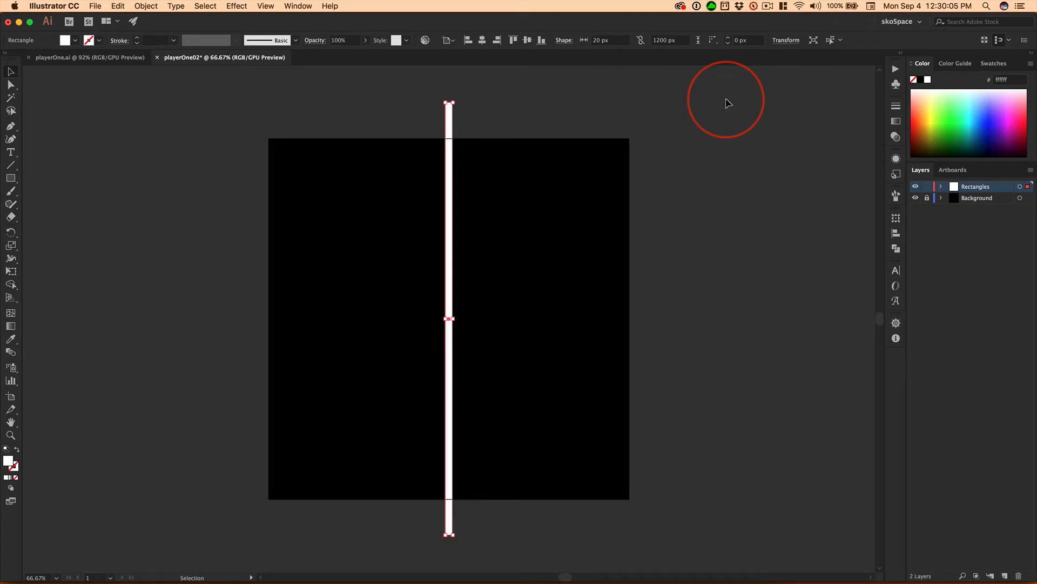
key("super+f")
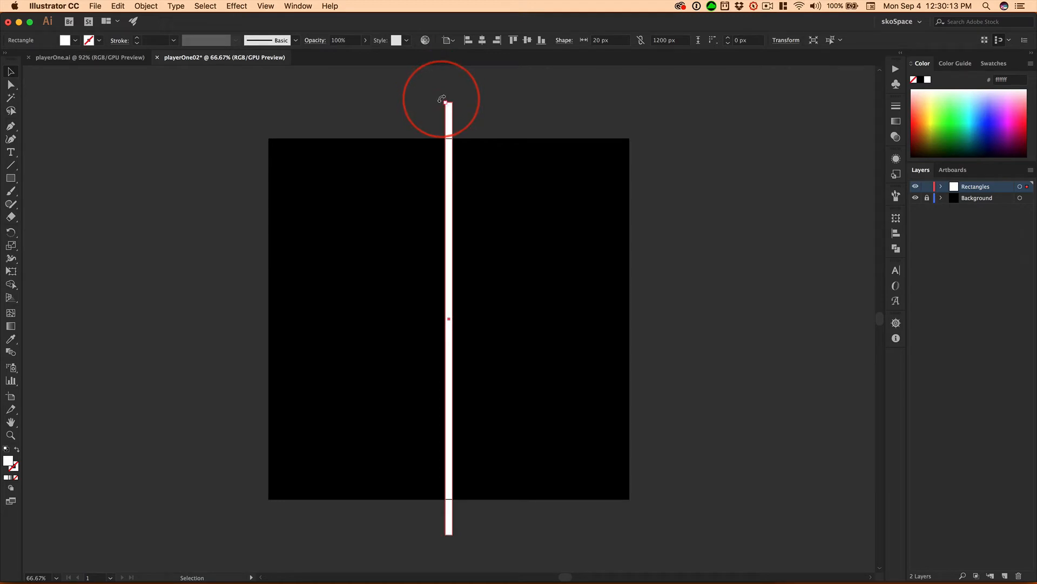
left_click_drag(442, 99, 226, 301)
key("shift")
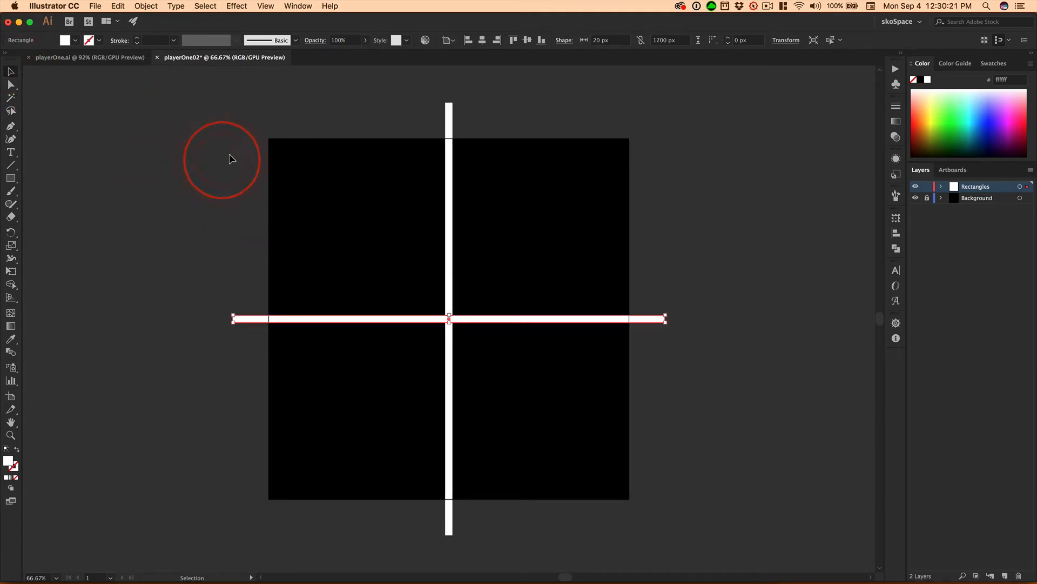
Rotate both rectangles together by 45 degrees into an X and lock the Rectangles layer.
left_click_drag(419, 292, 546, 350)
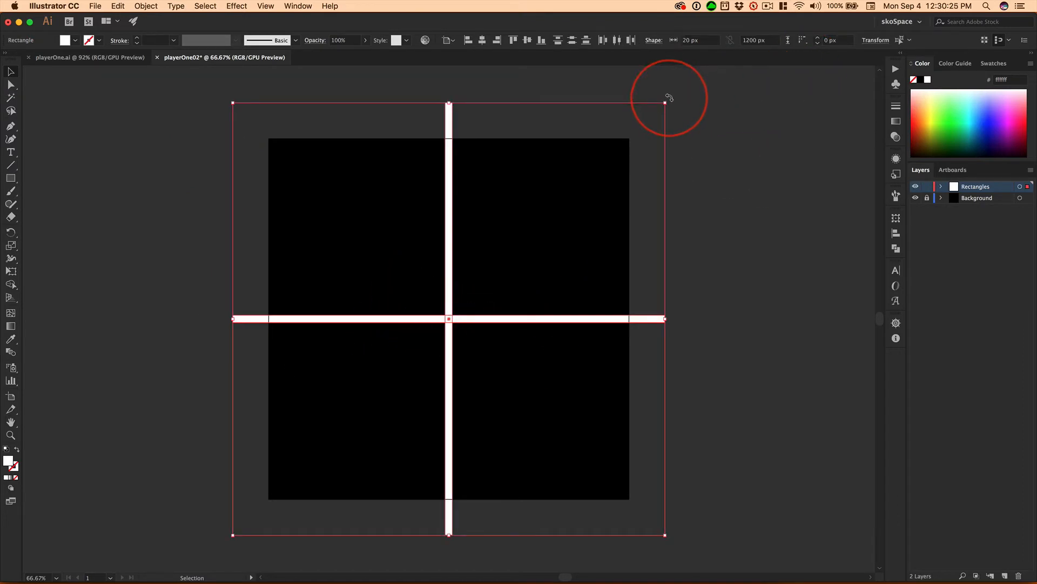
left_click_drag(668, 98, 750, 280)
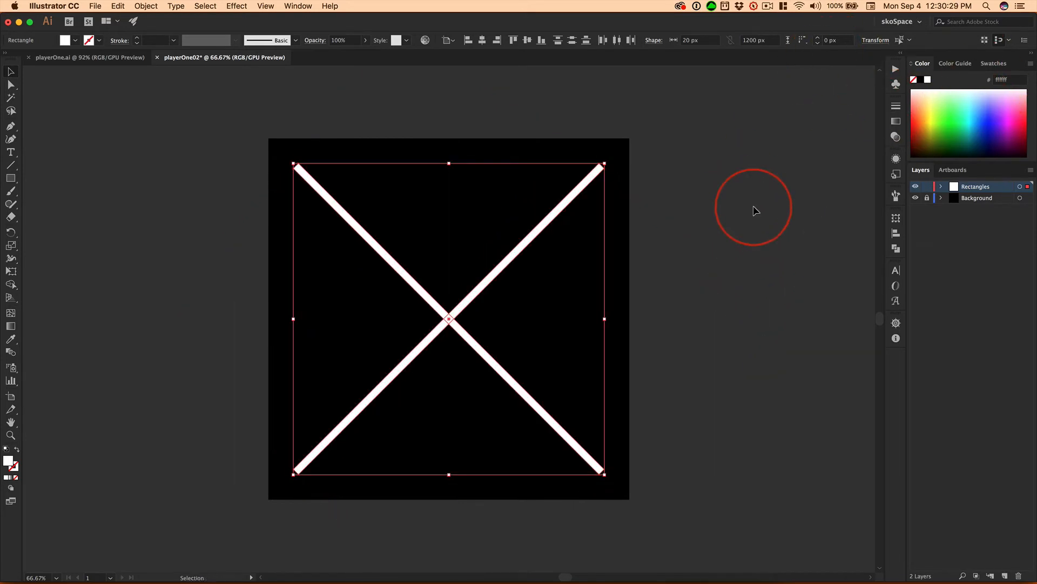
left_click(927, 187)
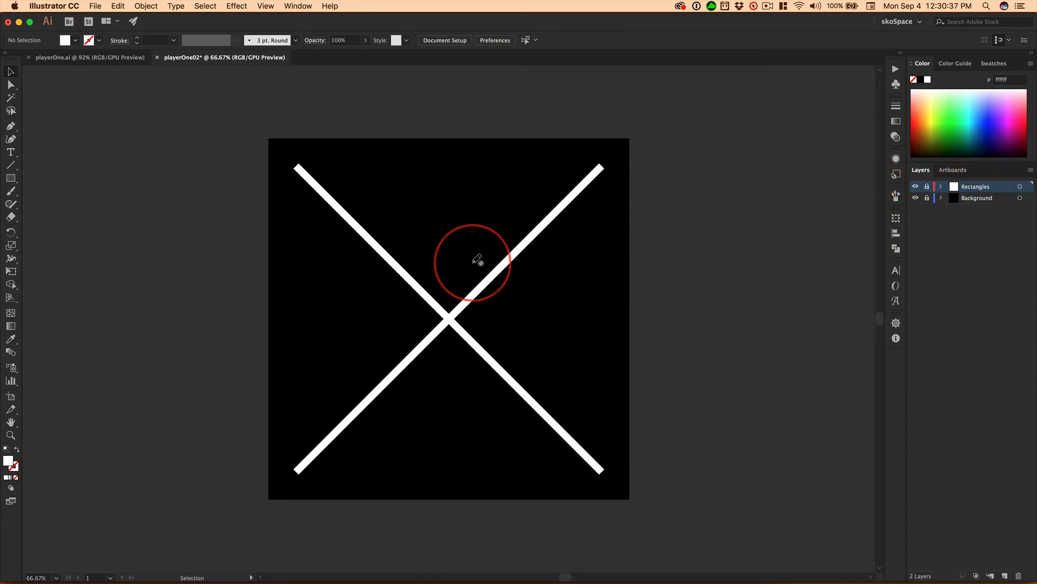
Add a new layer named Circles above the Rectangles layer.
key("alt")
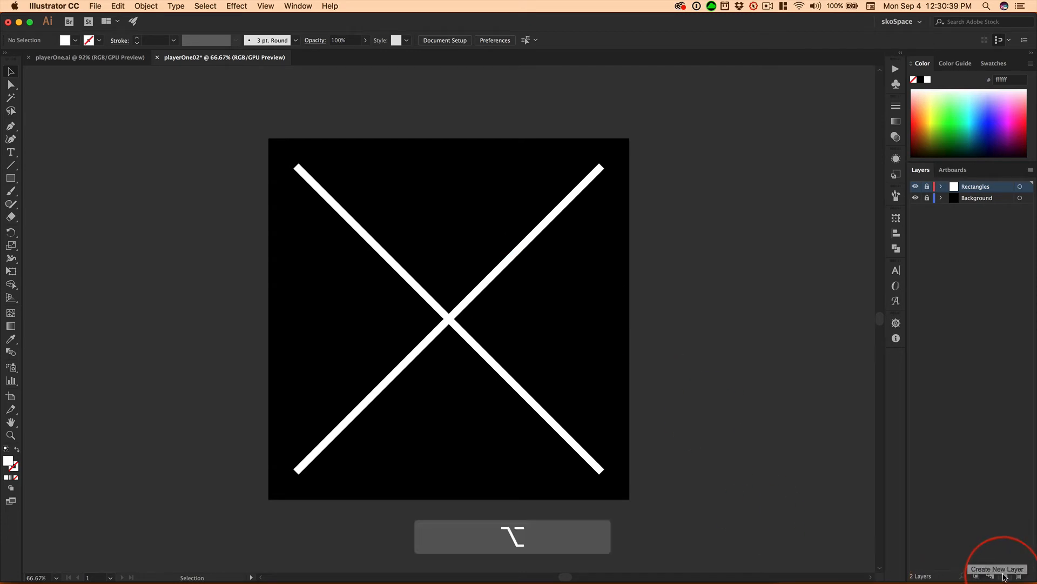
left_click(1005, 577, "alt")
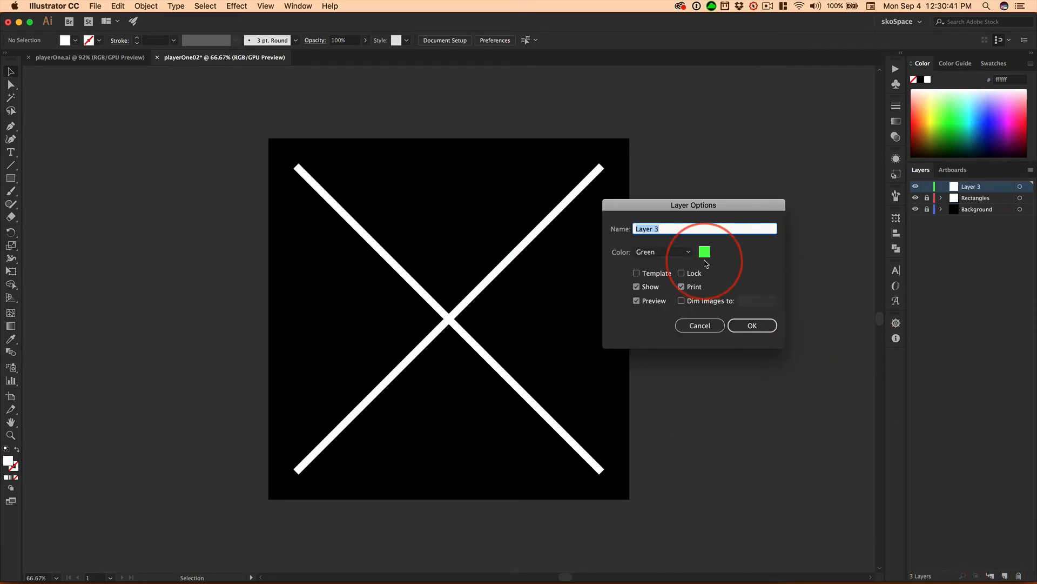
type("Cir")
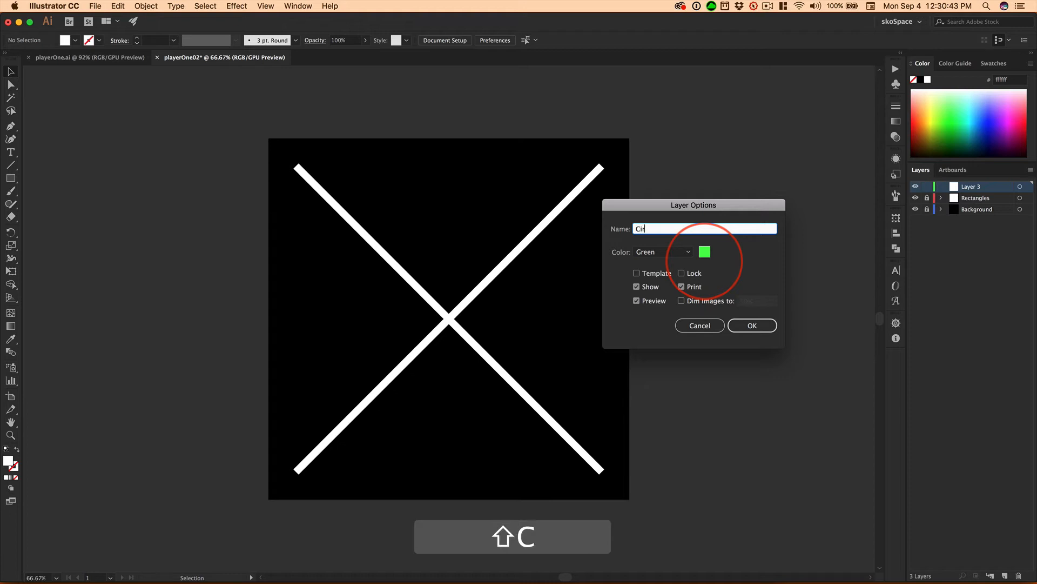
type("cles")
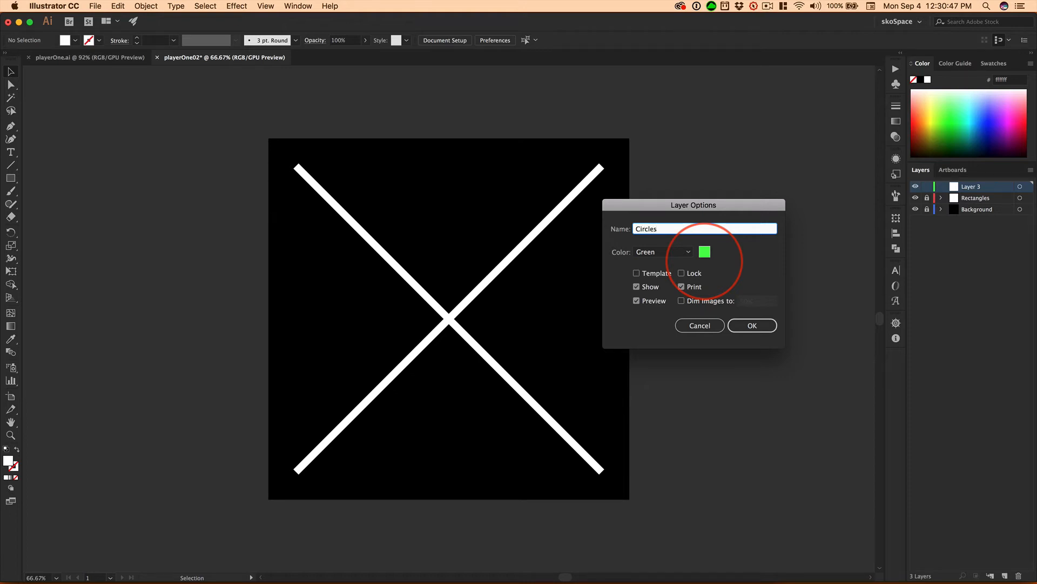
key("Return")
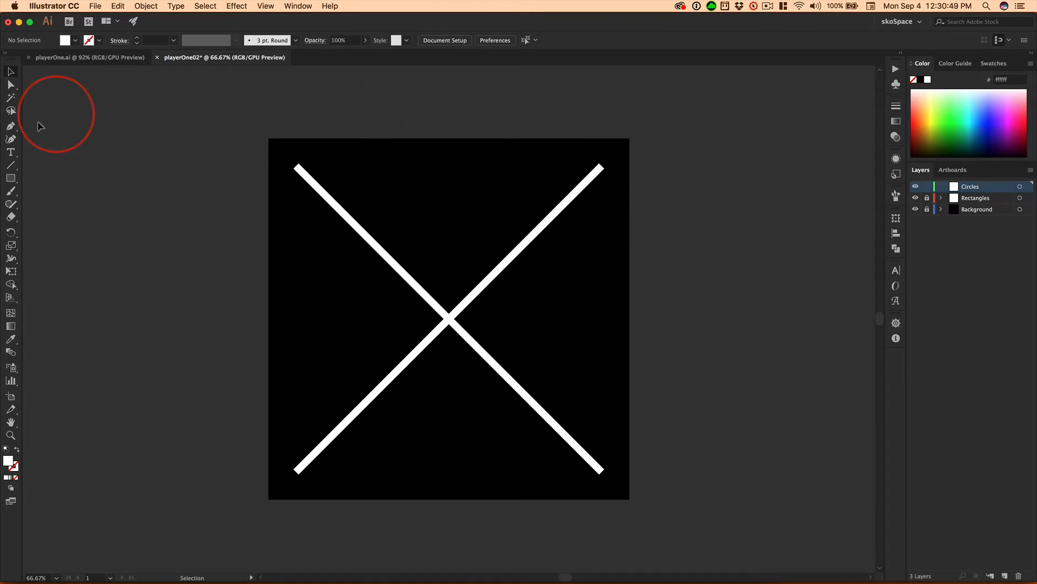
Draw an 840 by 840 px circle centred on the artboard in the Circles layer, with constrained proportions.
left_click(11, 182)
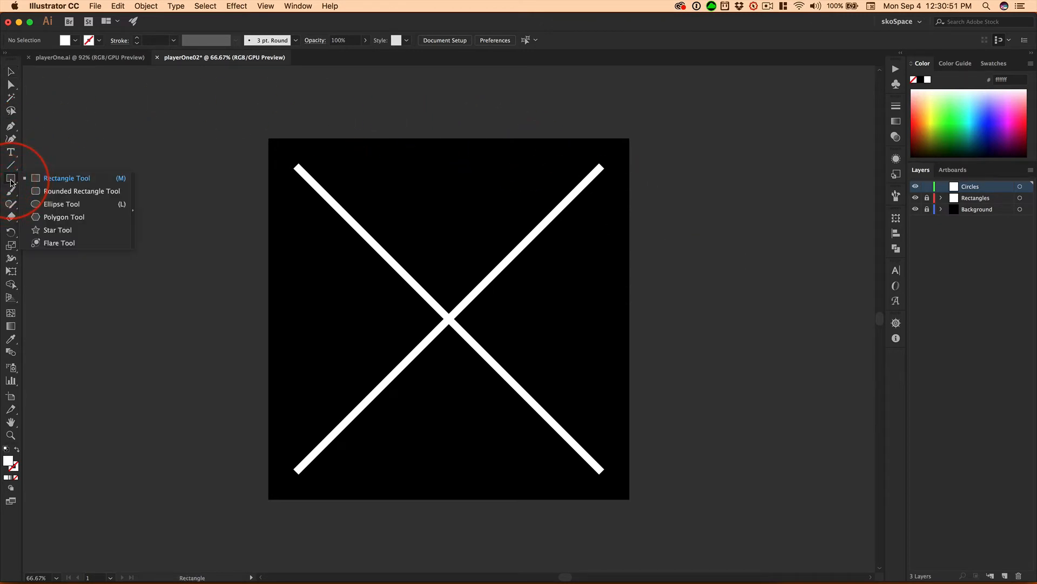
left_click(59, 209)
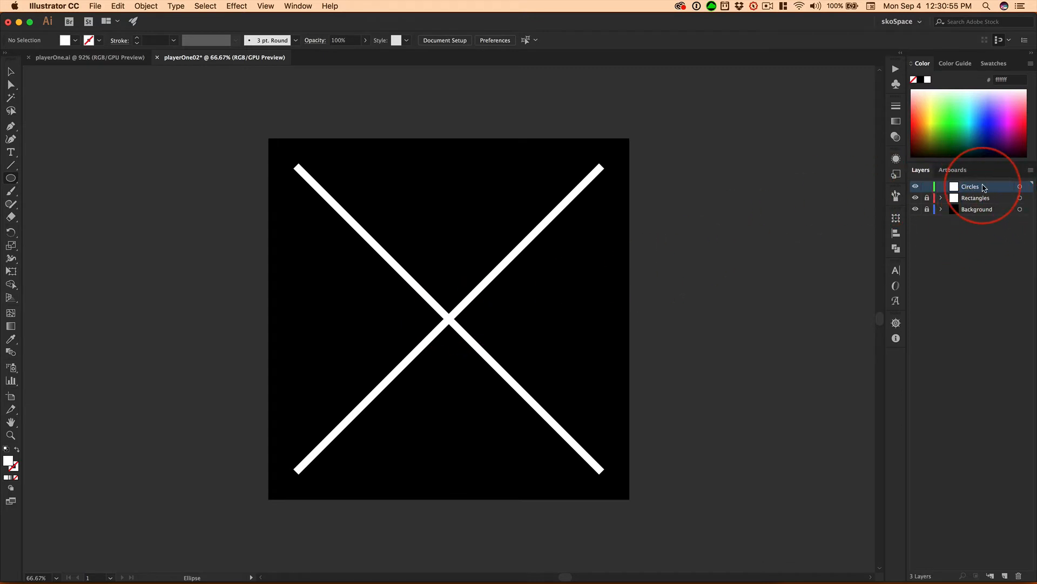
left_click(928, 198)
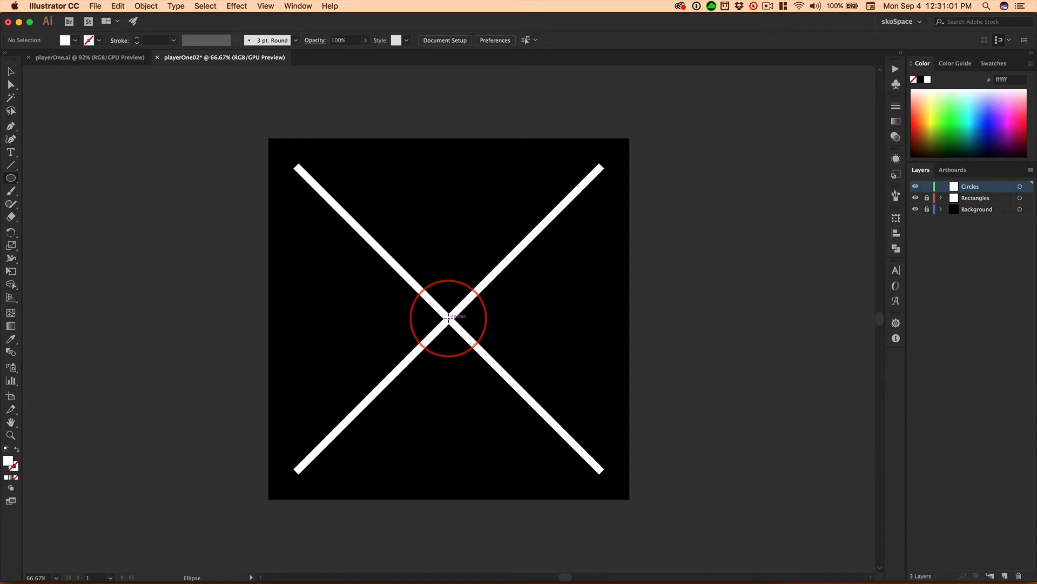
key("alt")
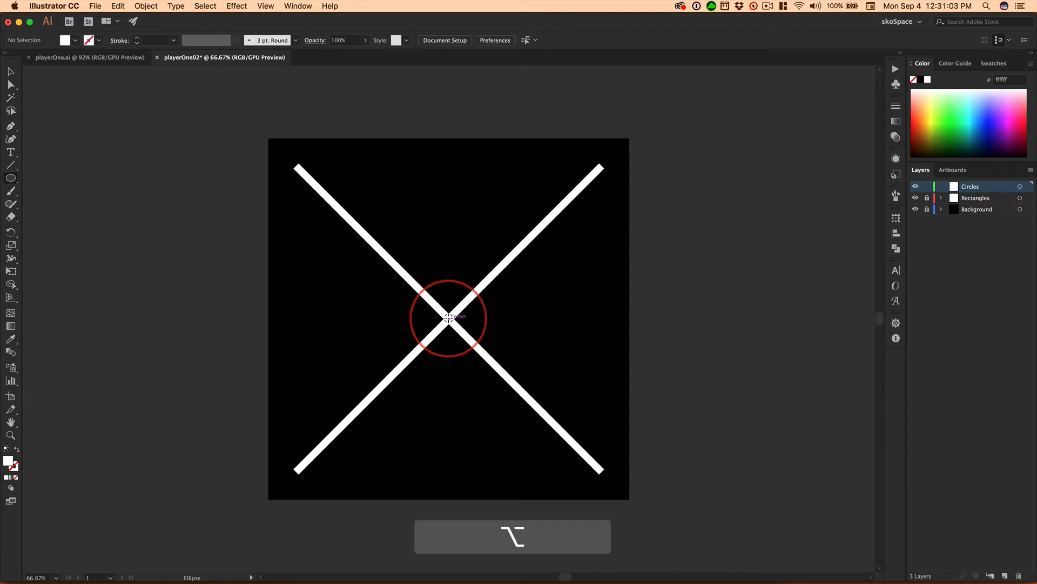
left_click(448, 317, "alt")
left_click_drag(93, 65, 724, 160)
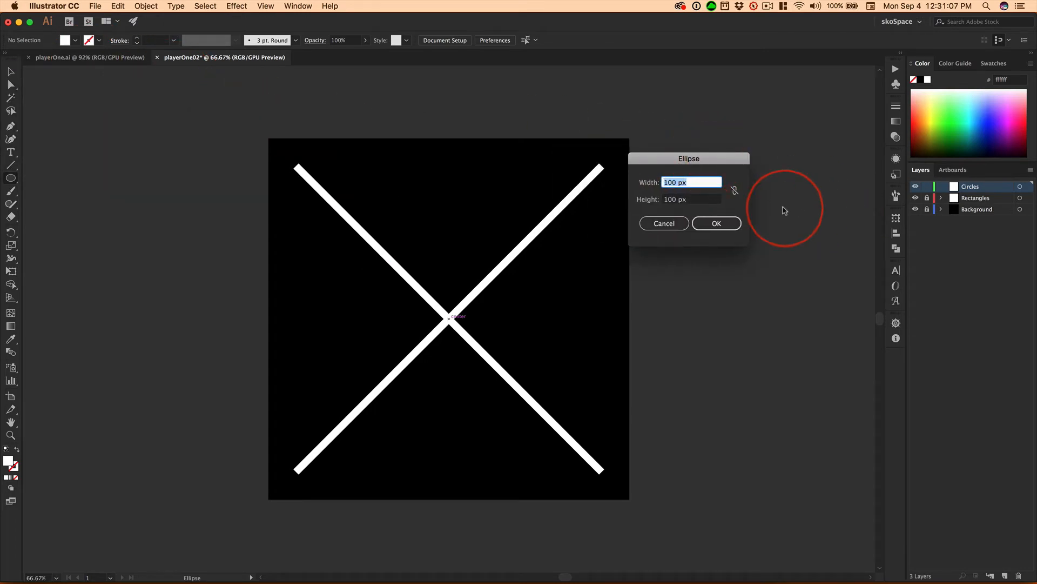
left_click(735, 190)
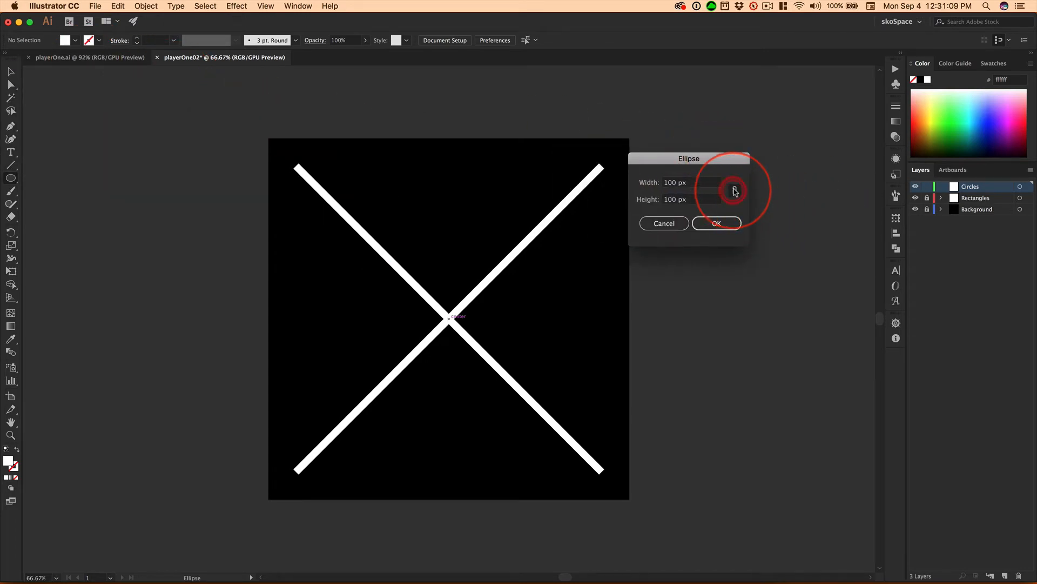
triple_click(697, 184)
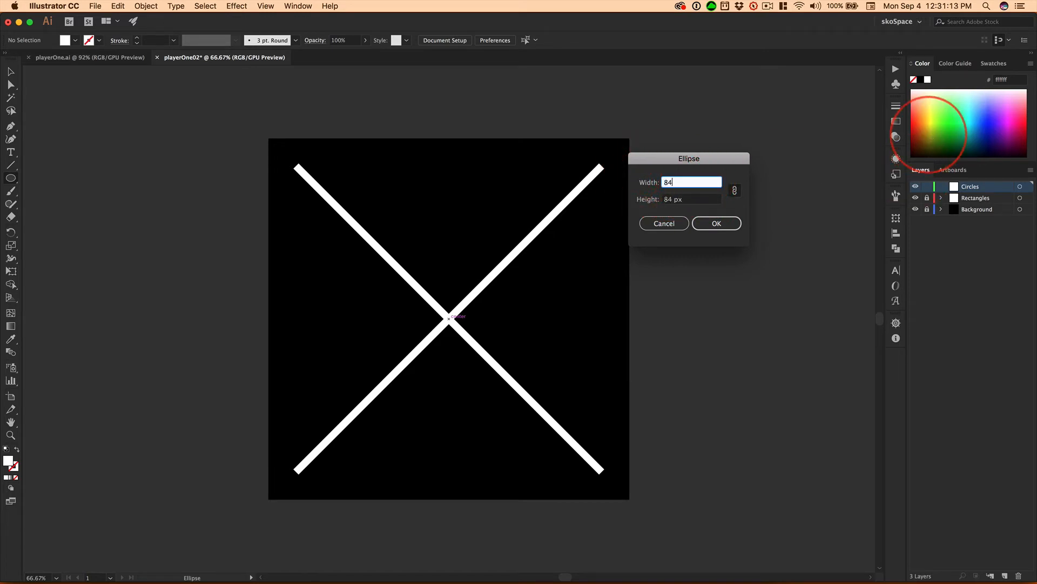
type("840")
key("Tab")
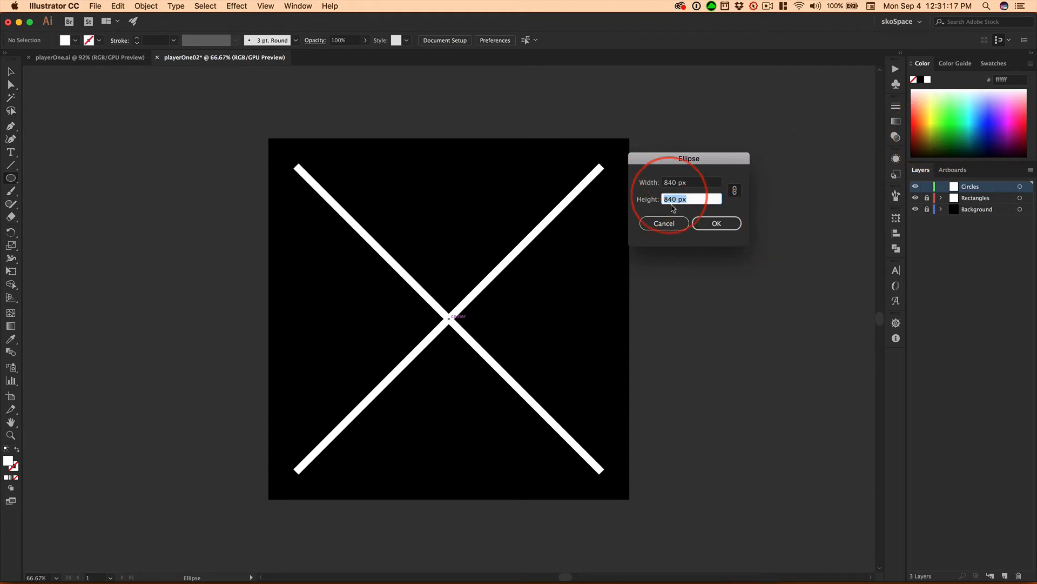
left_click(716, 223)
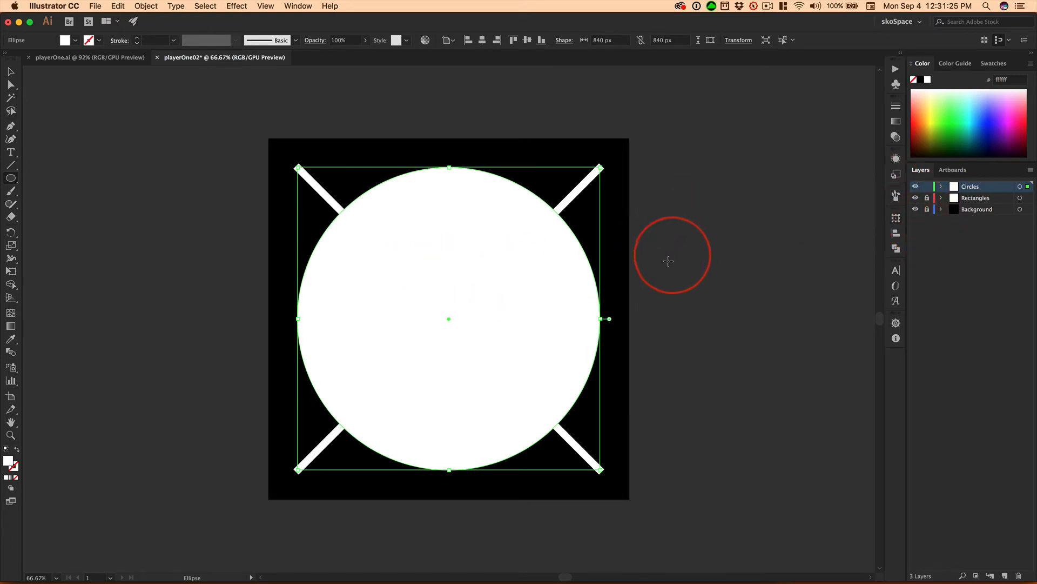
Deselect the large circle and draw a second circle, 800 by 800 px, from the same centre point.
key("super")
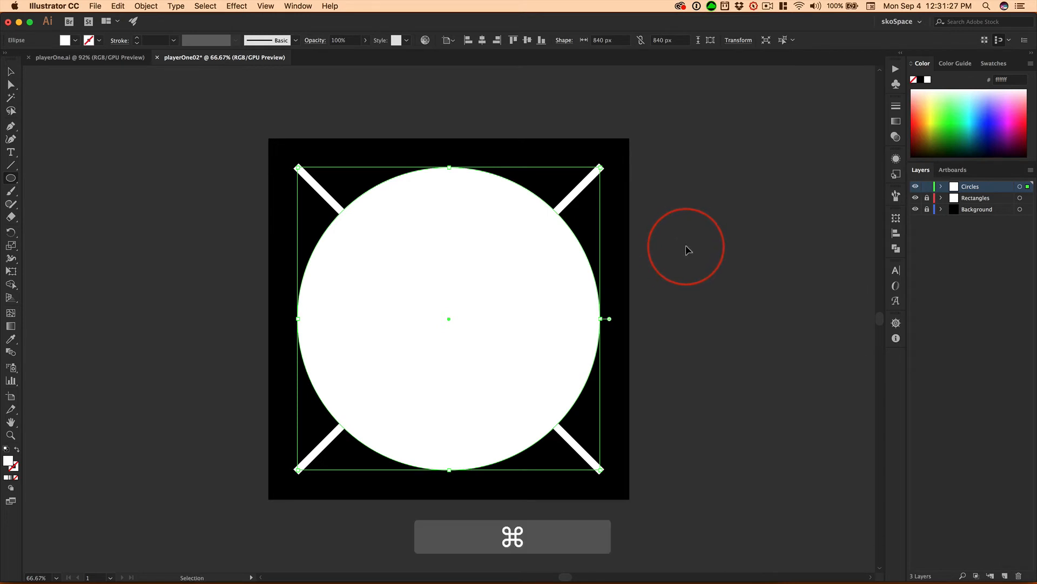
left_click(687, 249, "super")
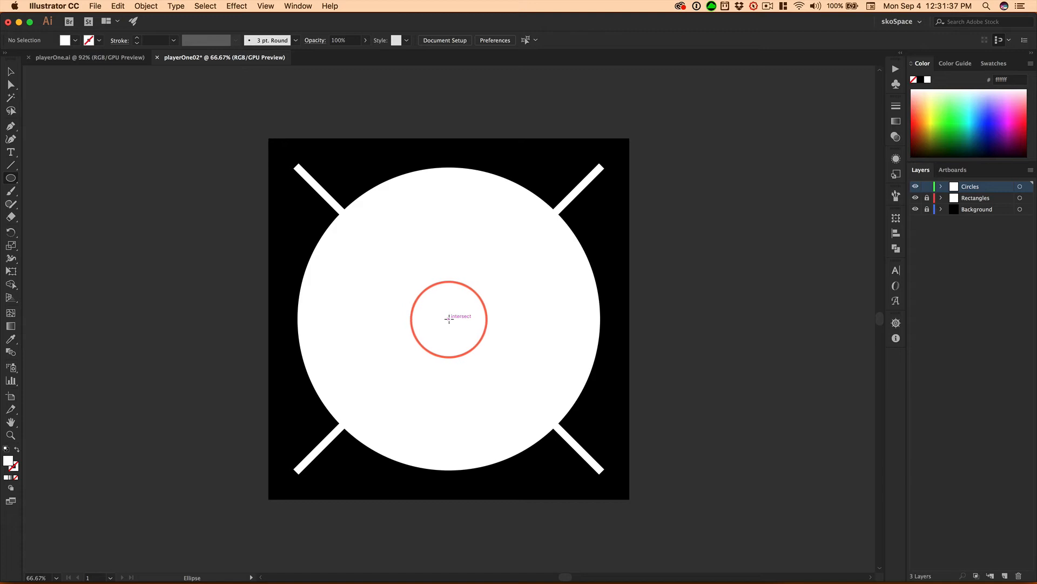
left_click(448, 318, "alt")
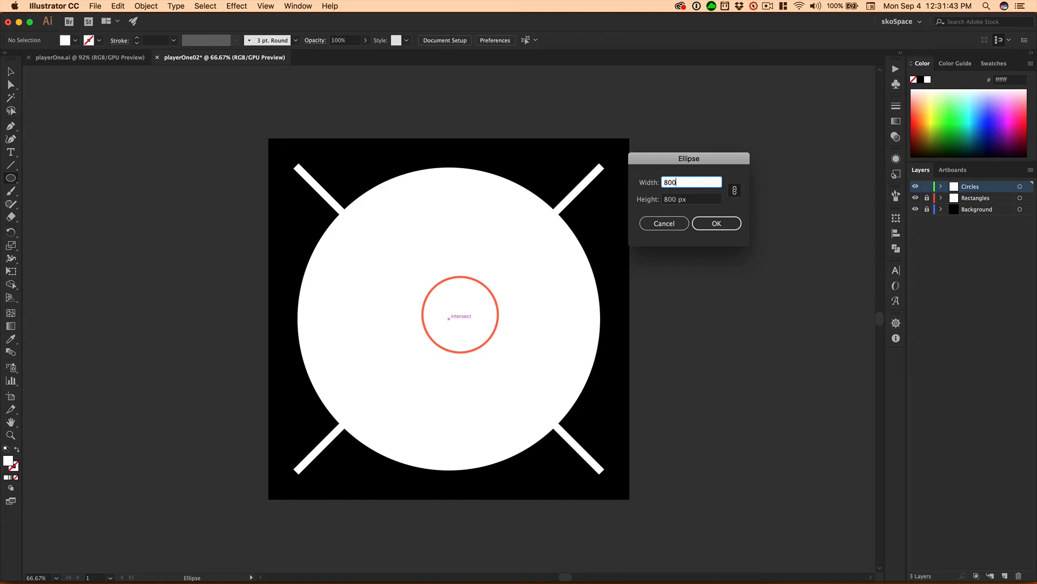
key("Tab")
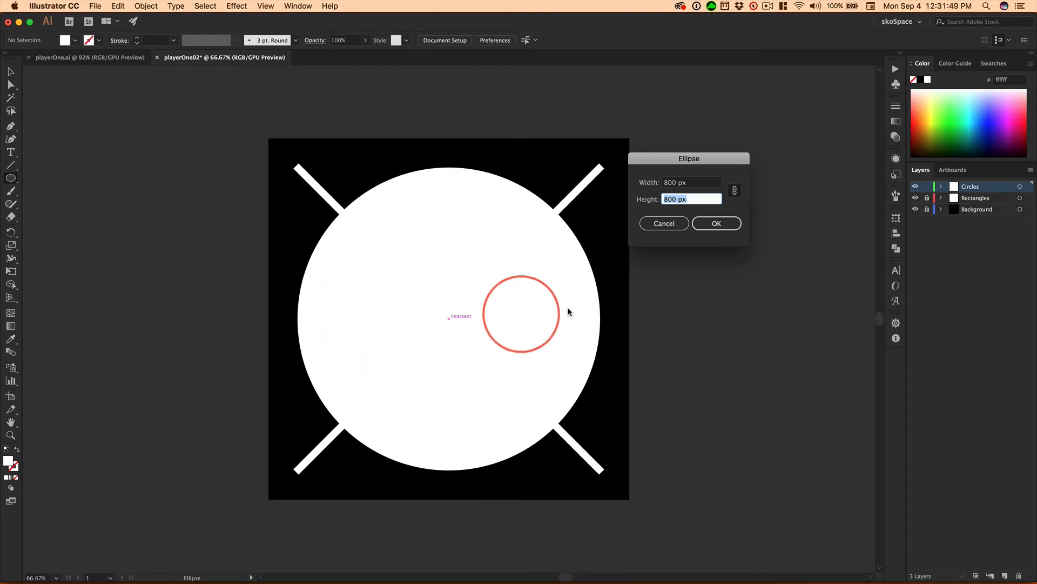
left_click(718, 223)
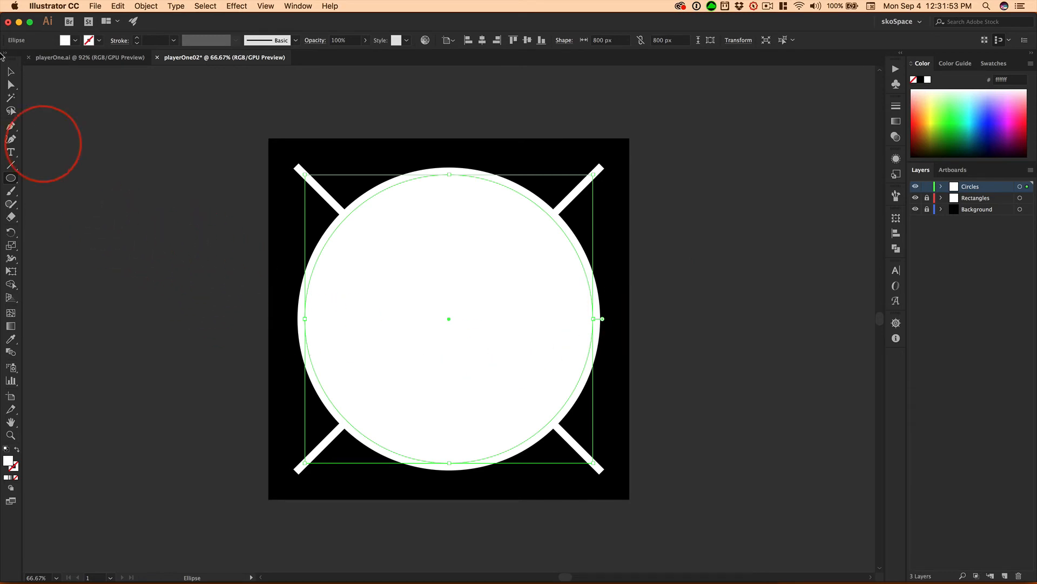
Select both large circles and remove the 800 px inner area with the Shape Builder tool to form the outer ring, then deselect it.
left_click(12, 67)
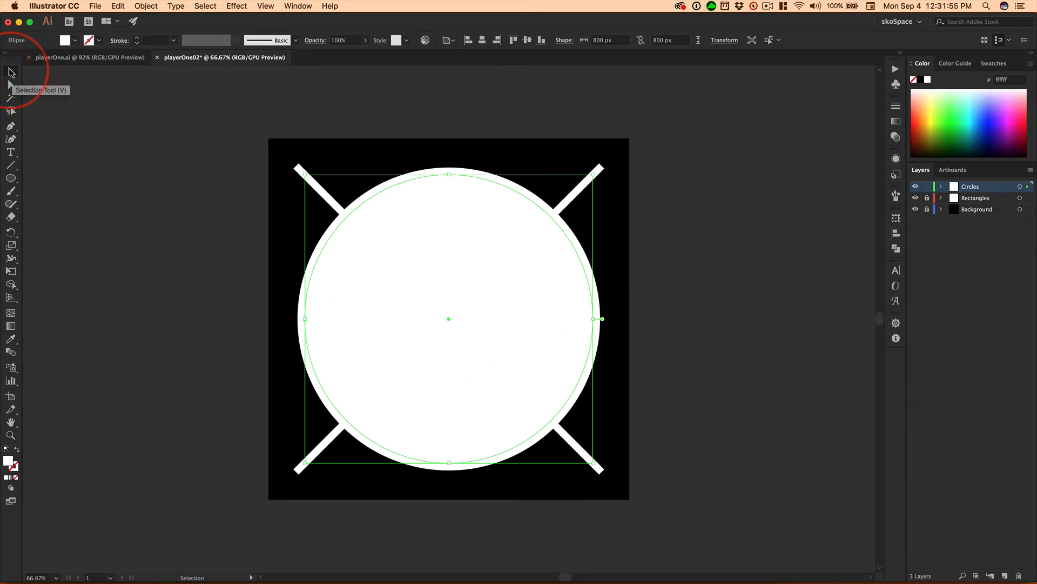
left_click(335, 313)
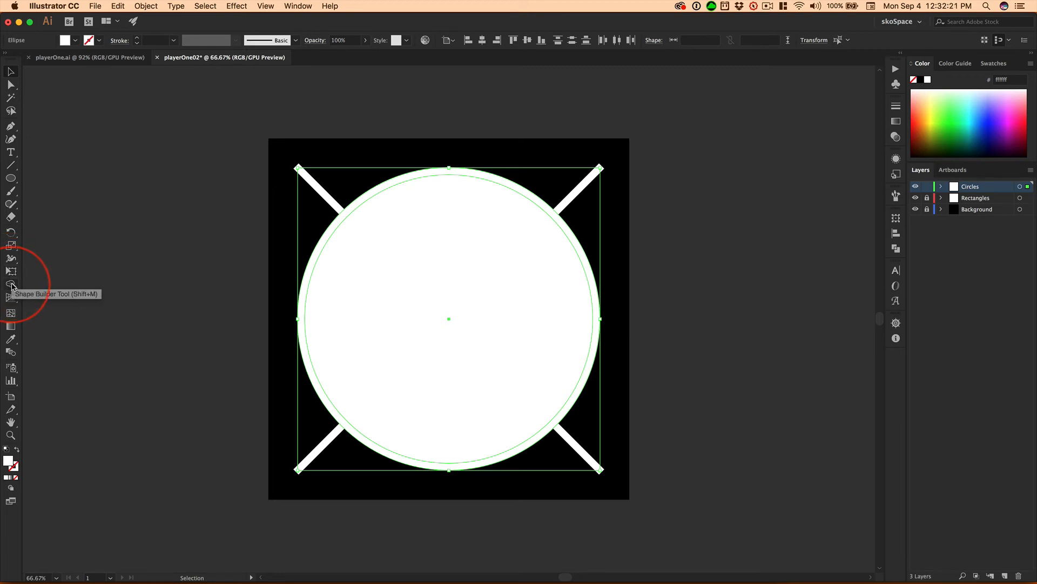
left_click(12, 285)
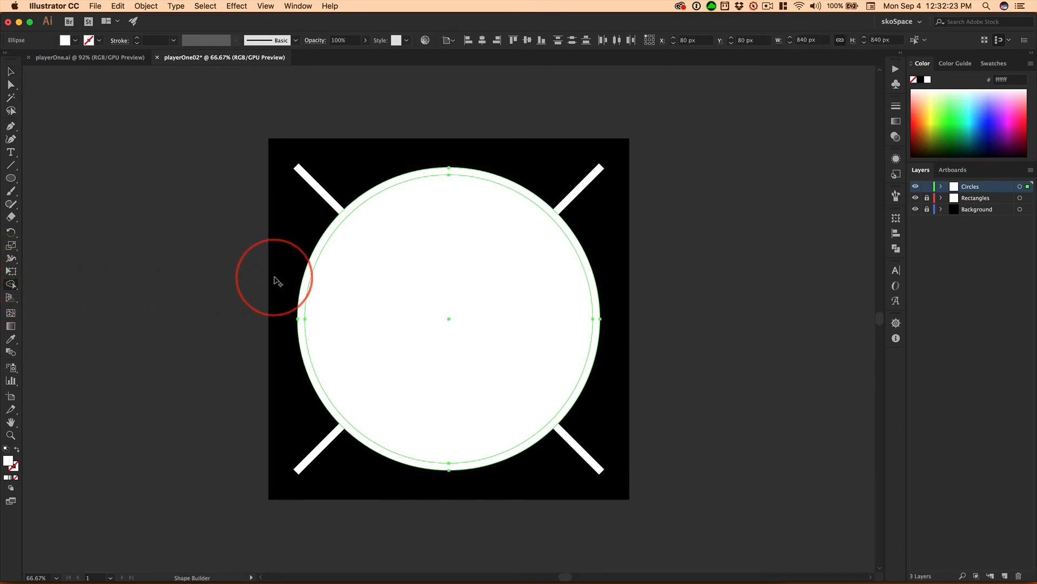
left_click(324, 273)
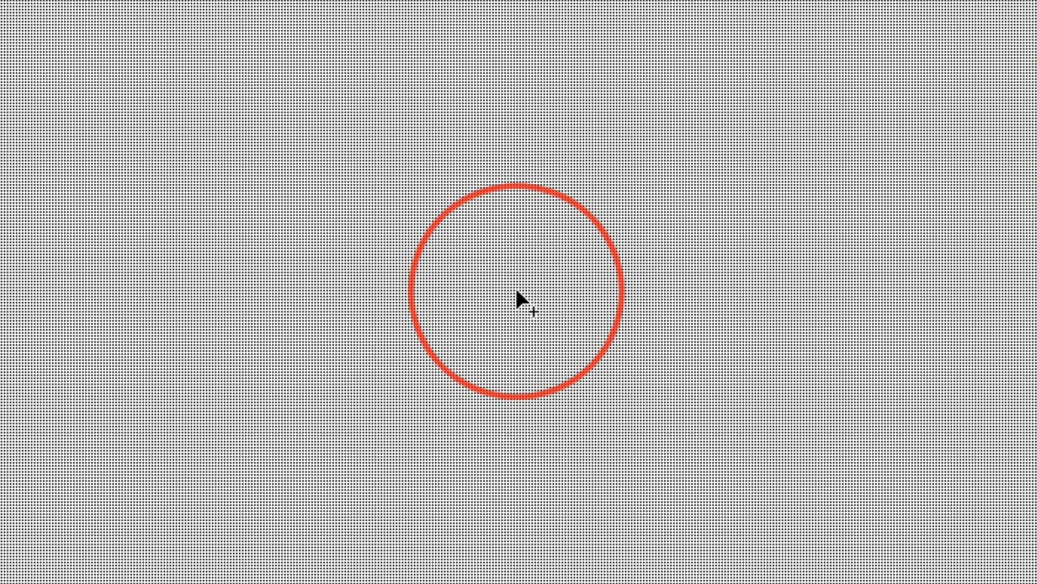
left_click(518, 292)
key("e")
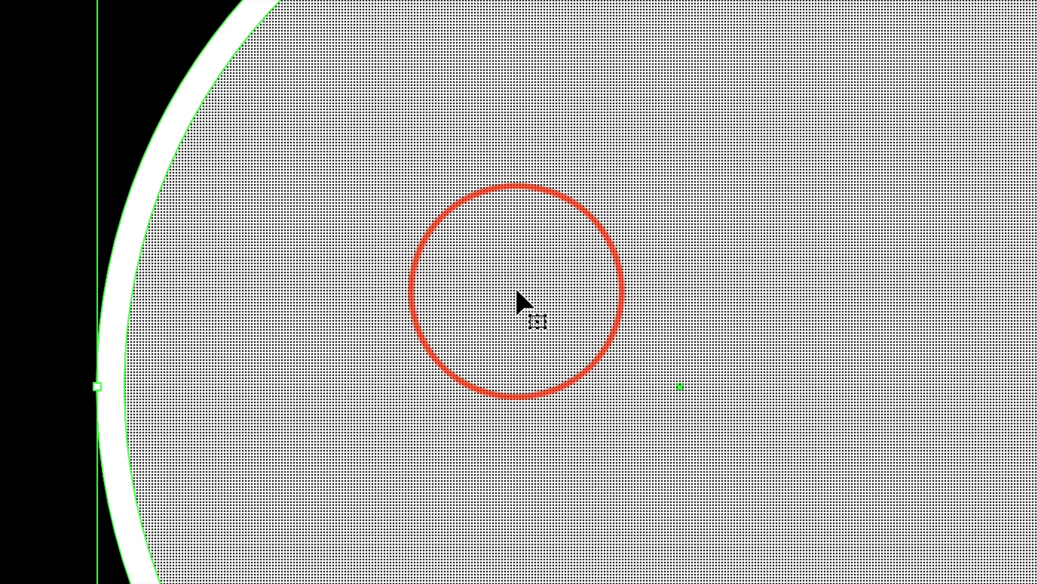
key("shift+m")
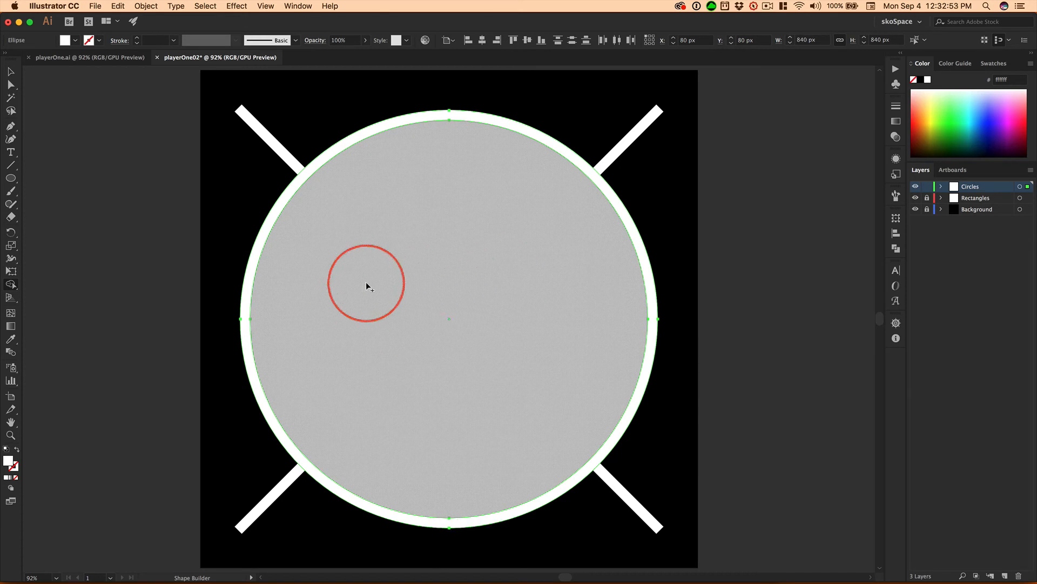
key("alt")
left_click(390, 257, "alt")
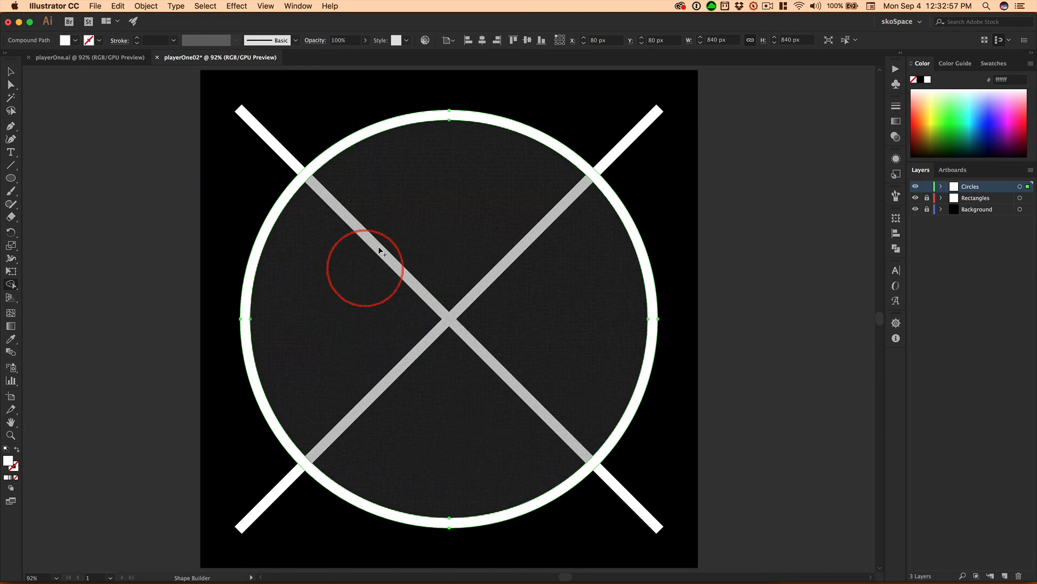
left_click(14, 72)
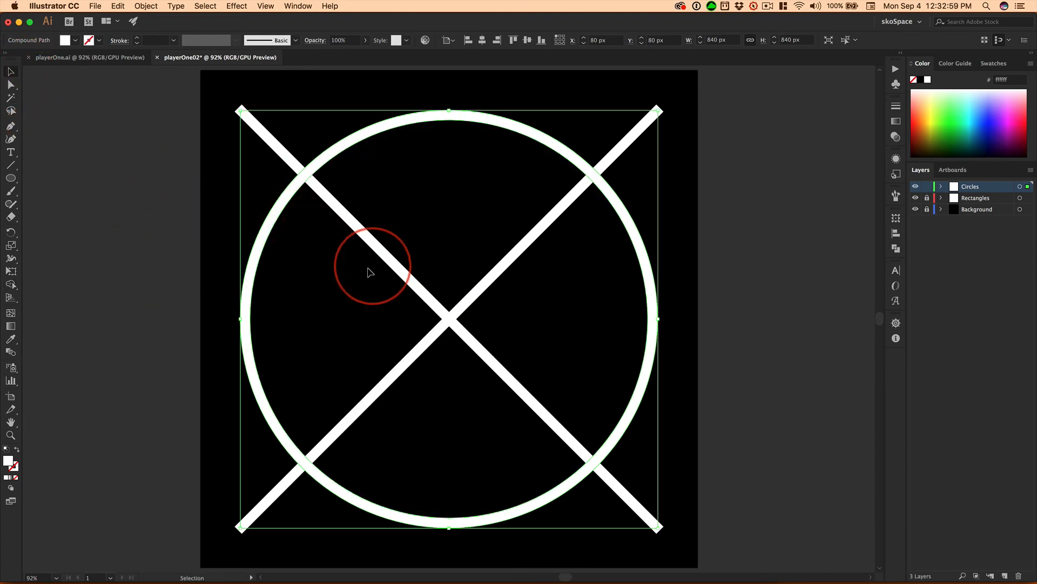
left_click(314, 287)
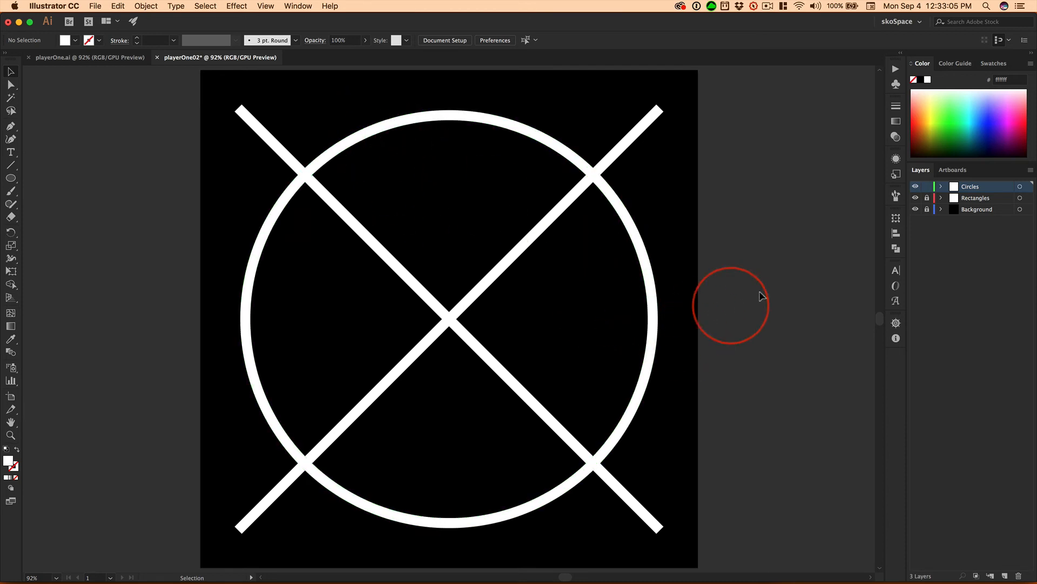
Draw a 540 by 540 px circle from the centre point where the rectangles cross.
left_click(11, 178)
left_click_drag(449, 321, 449, 318)
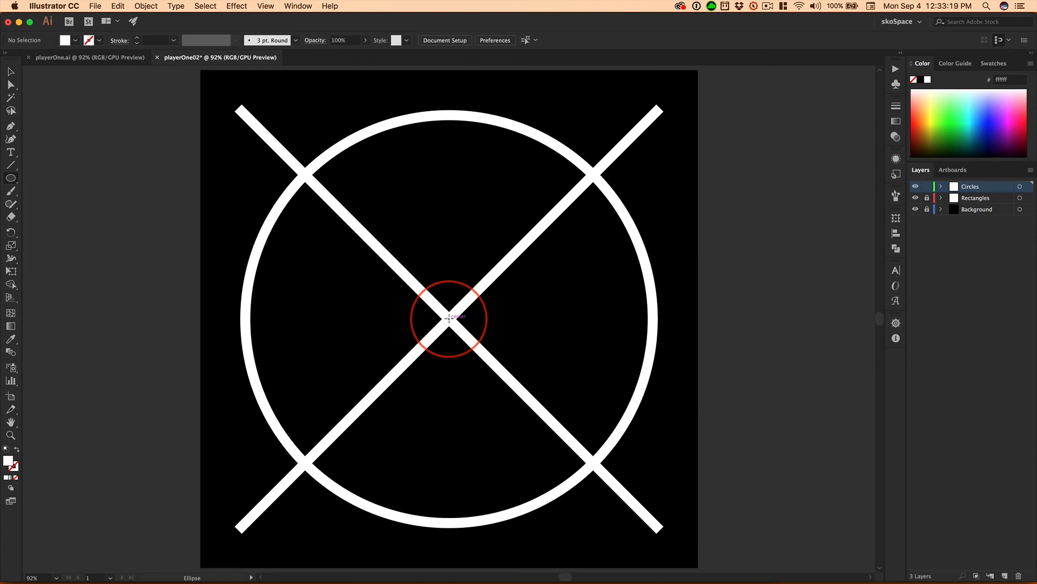
left_click(448, 318, "alt")
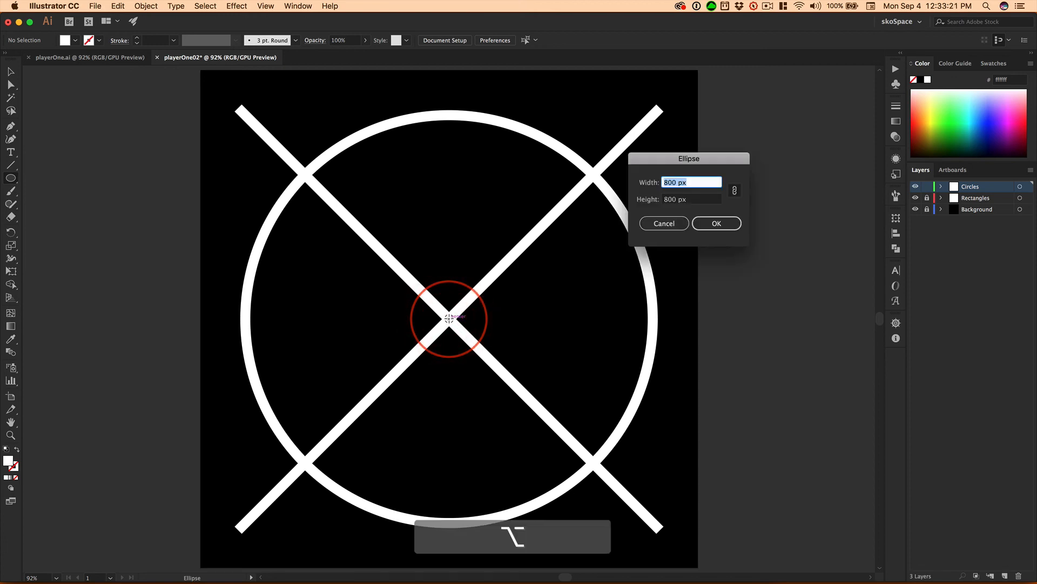
type("5")
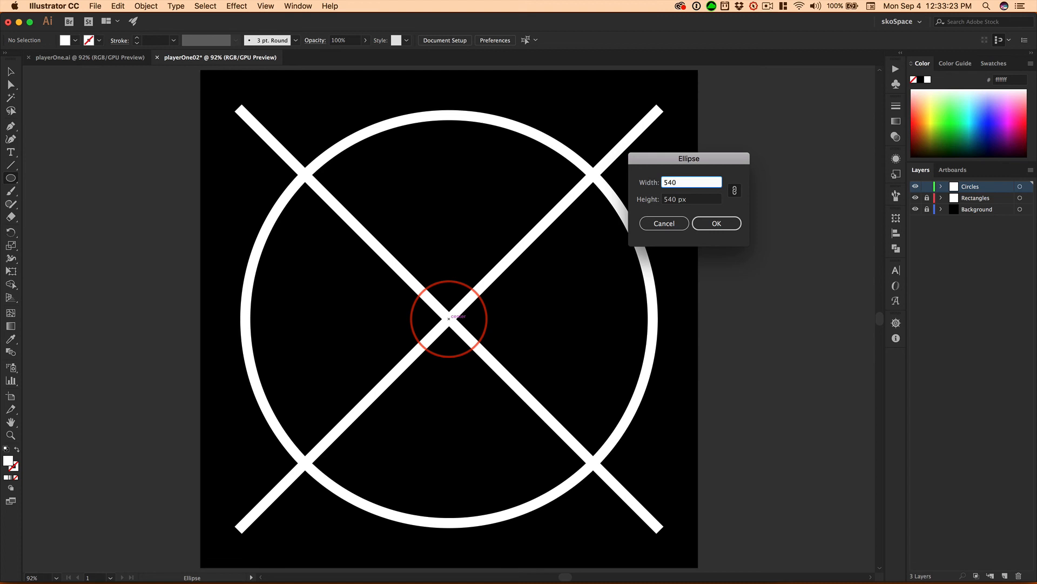
type("40")
key("Return")
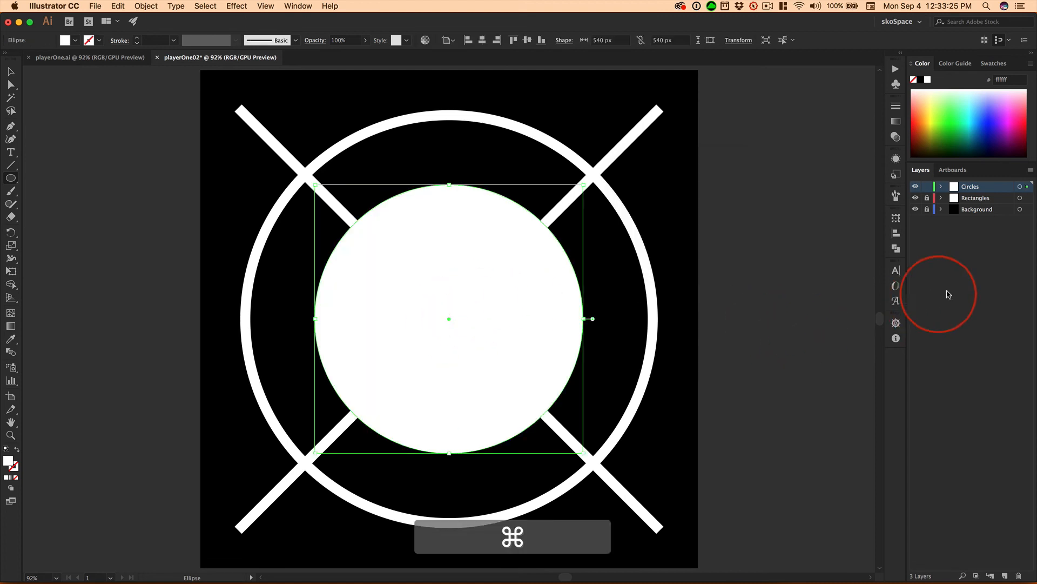
Deselect the 540 px circle and draw a 500 by 500 px circle from the same centre point.
left_click(750, 338, "super")
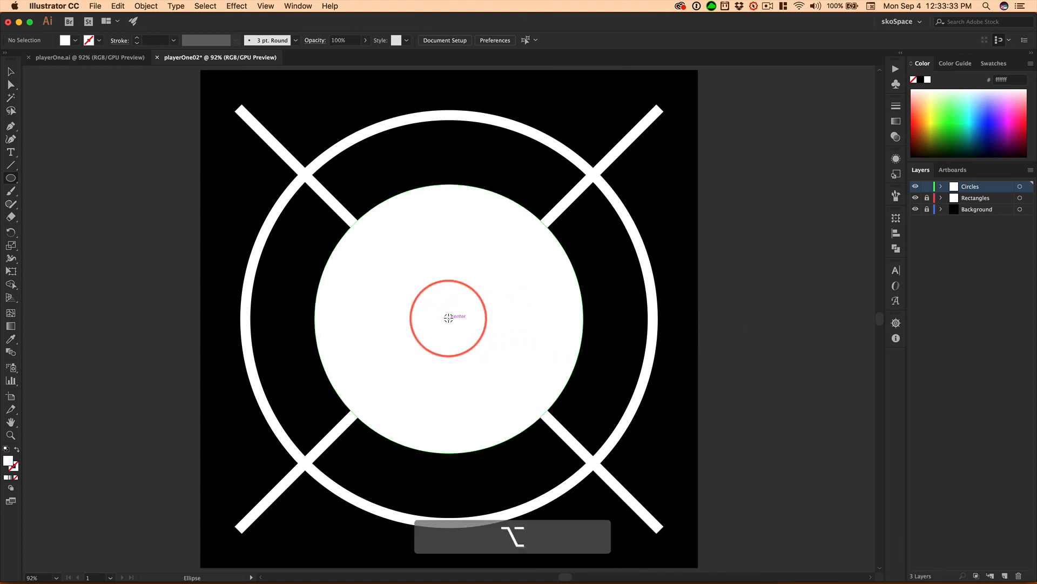
left_click(454, 317, "alt")
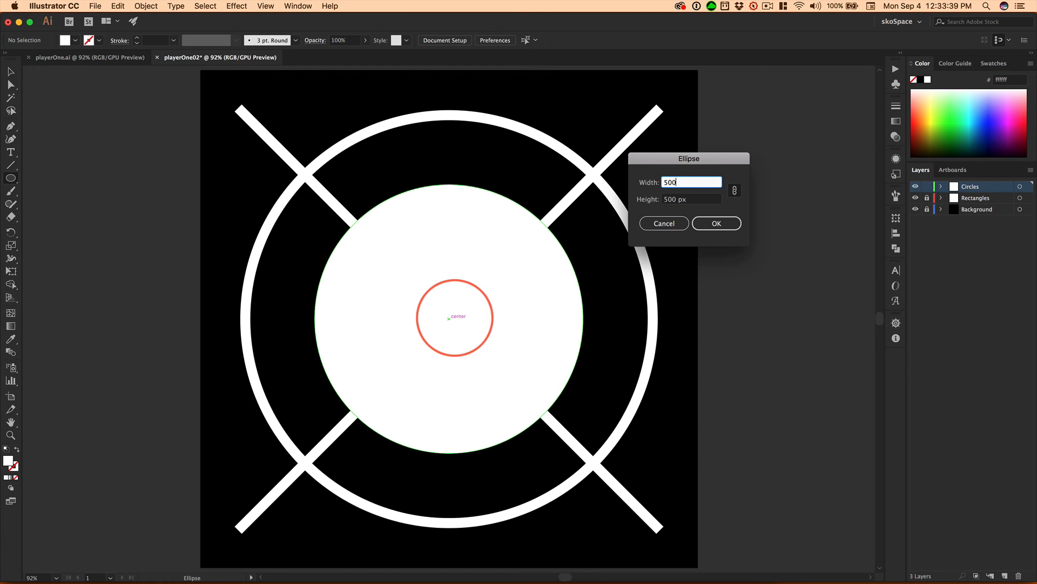
key("Return")
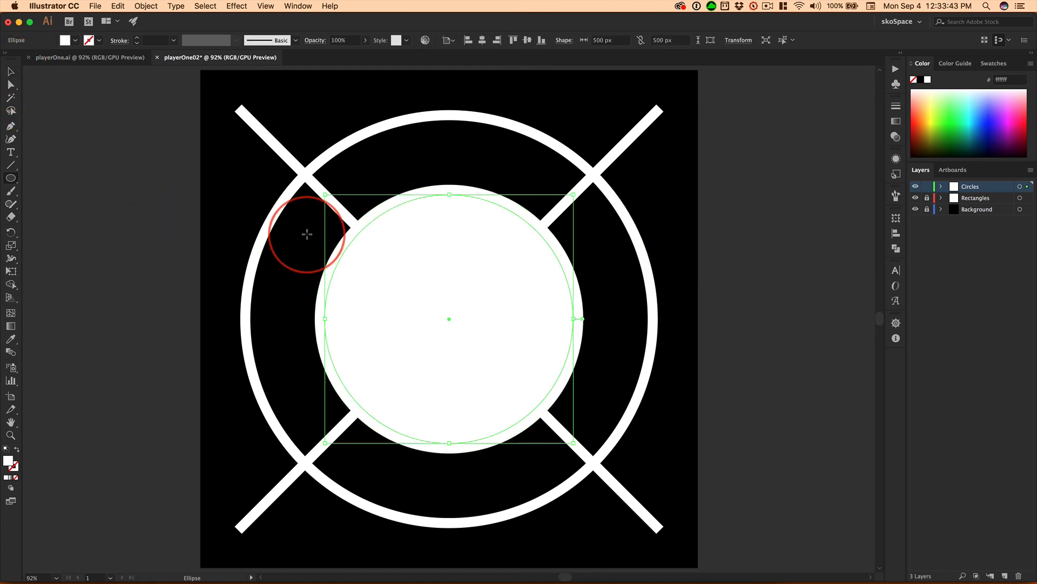
Select the 540 px and 500 px circles, remove their inner area with the Shape Builder tool to form the inner ring, and deselect it.
left_click(10, 75)
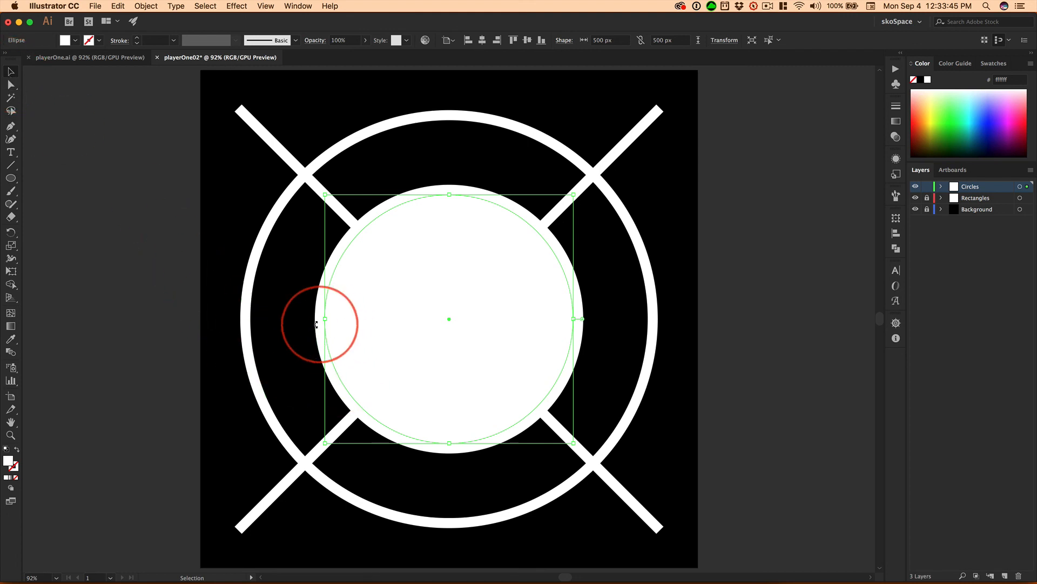
left_click(345, 324, "shift")
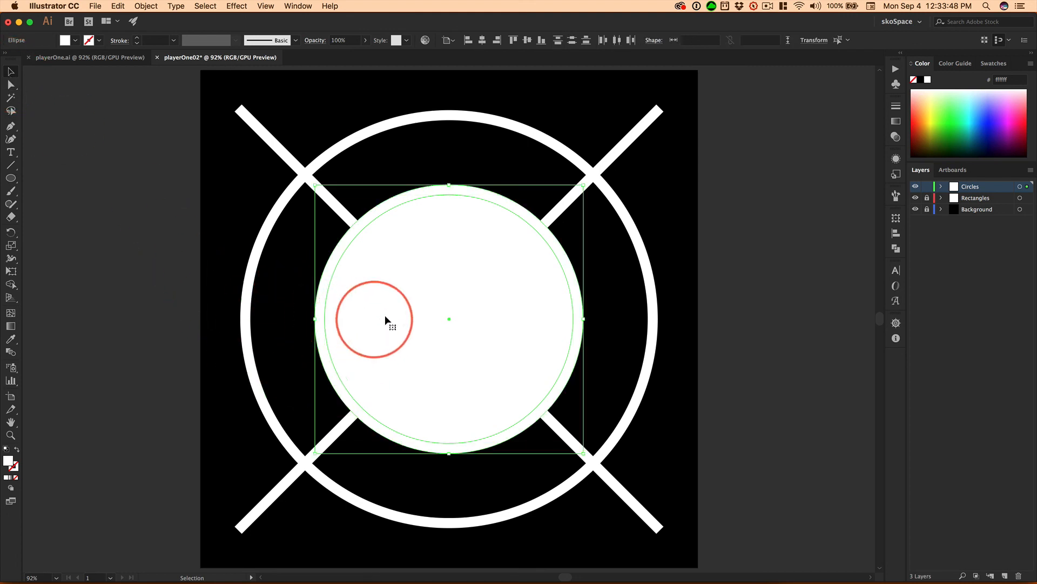
left_click(11, 285)
key("alt")
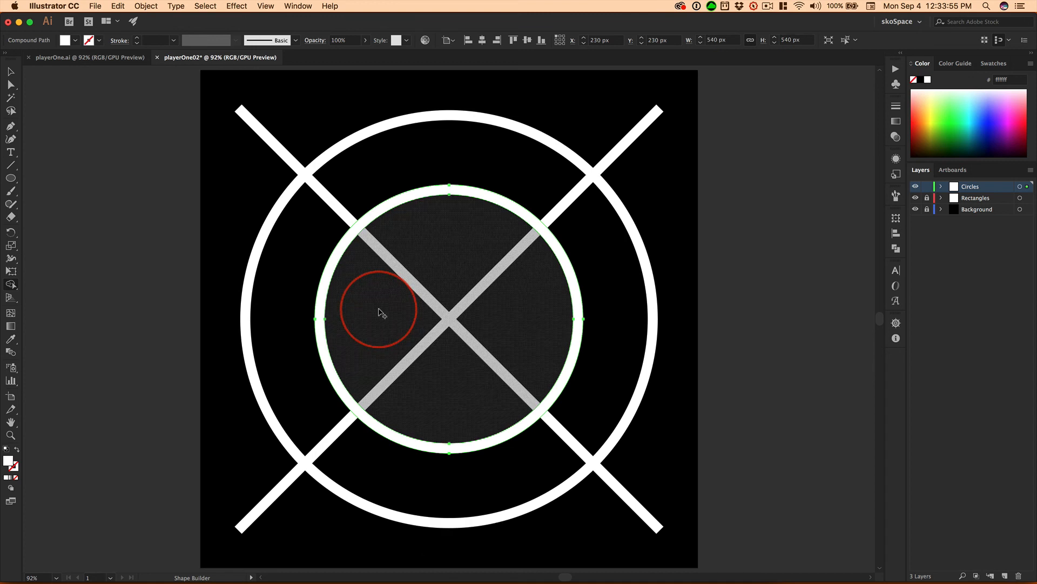
left_click(11, 71)
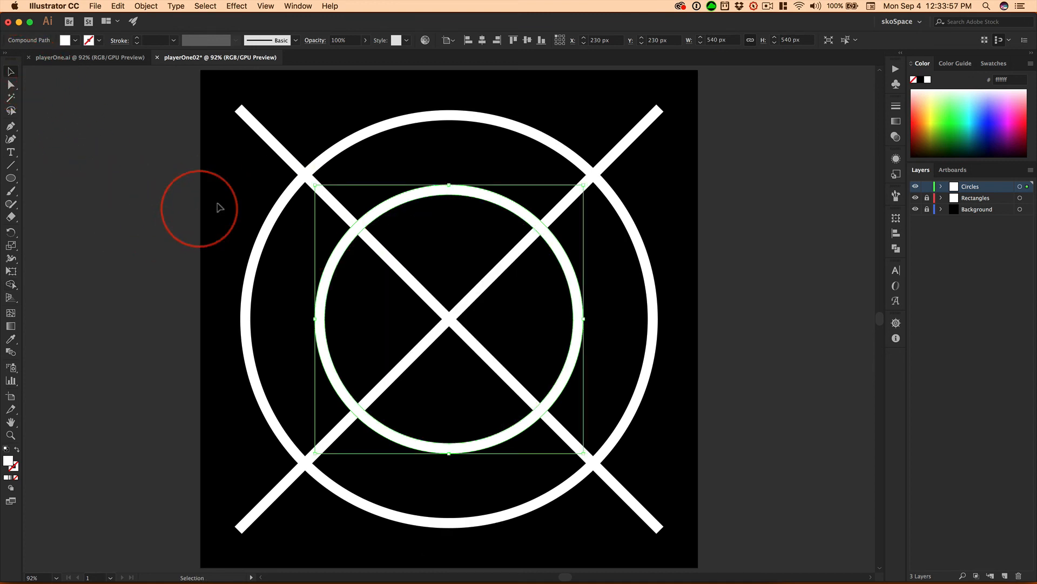
left_click(273, 174)
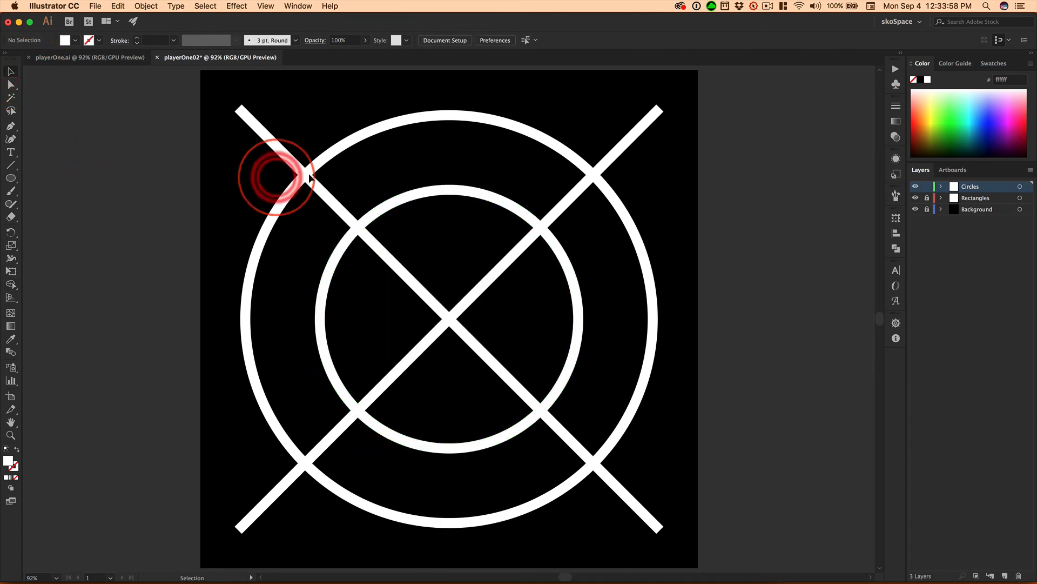
Hide and show the Rectangles and Circles layers in turn to check the artwork on each.
left_click(915, 187)
left_click(915, 198)
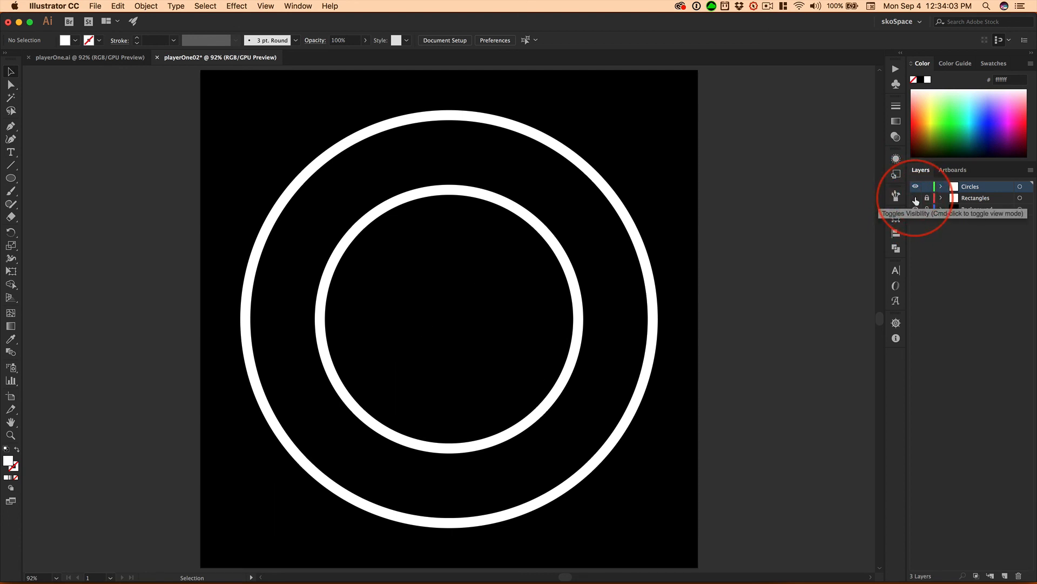
left_click(915, 187)
left_click(915, 199)
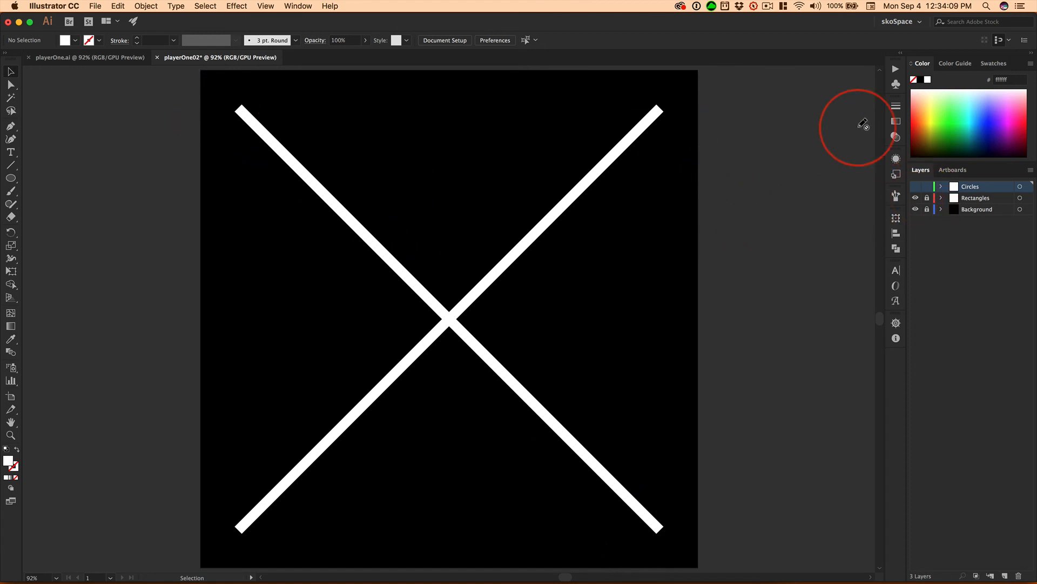
left_click(915, 187)
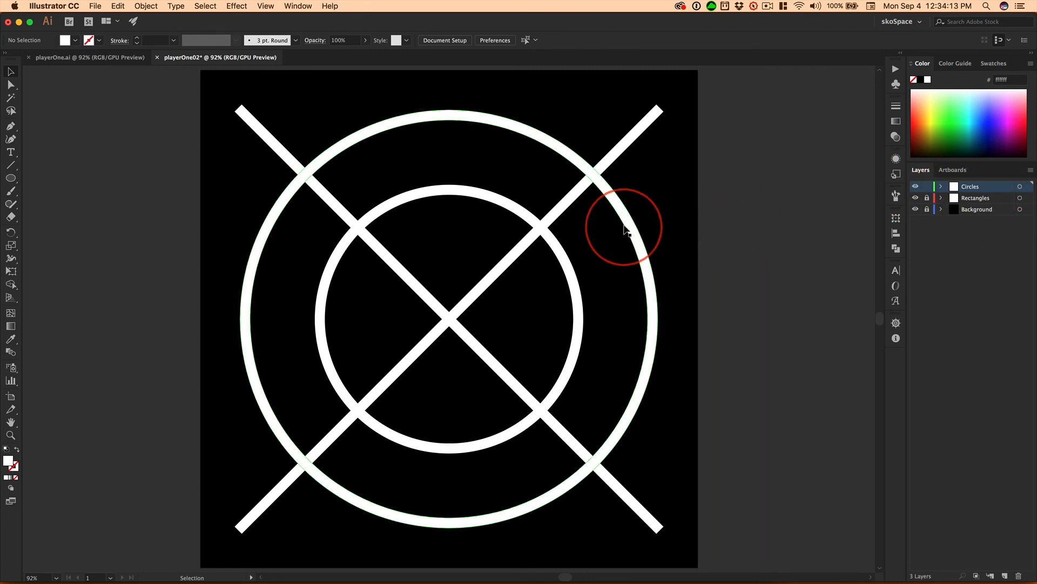
Switch to the playerOne.ai document to examine the finished logo as a reference.
key("super")
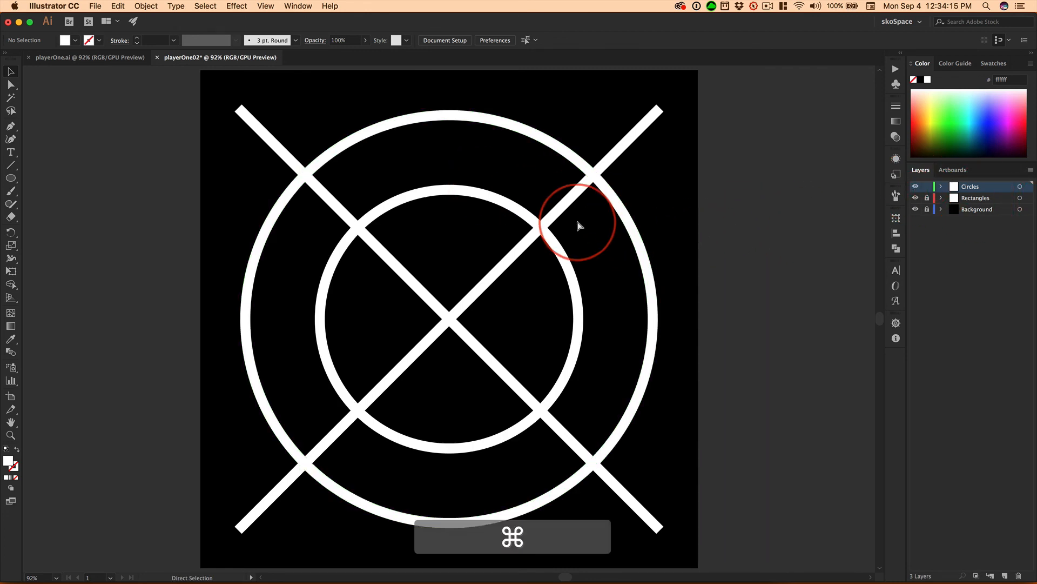
key("super+grave")
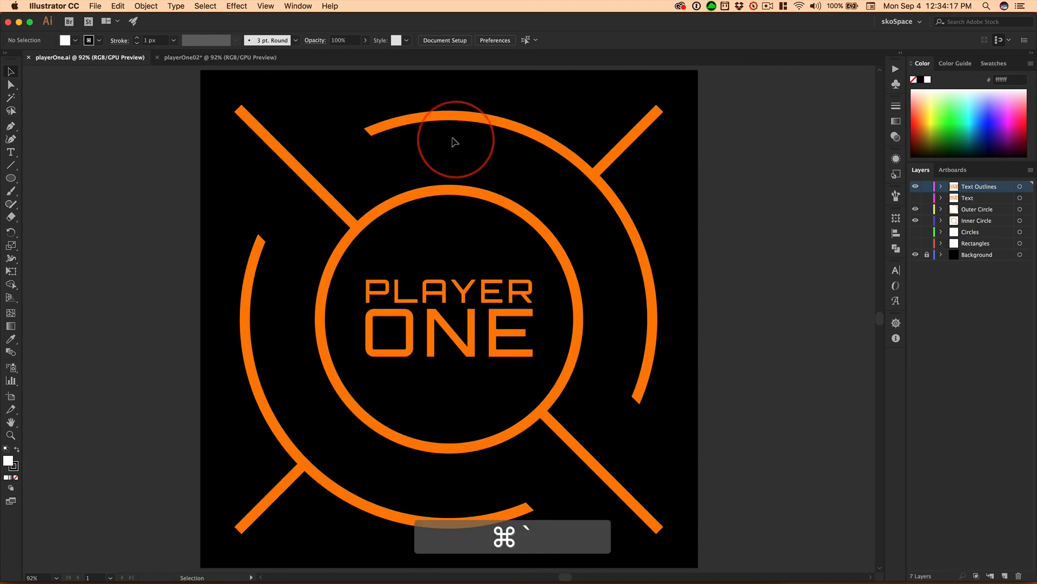